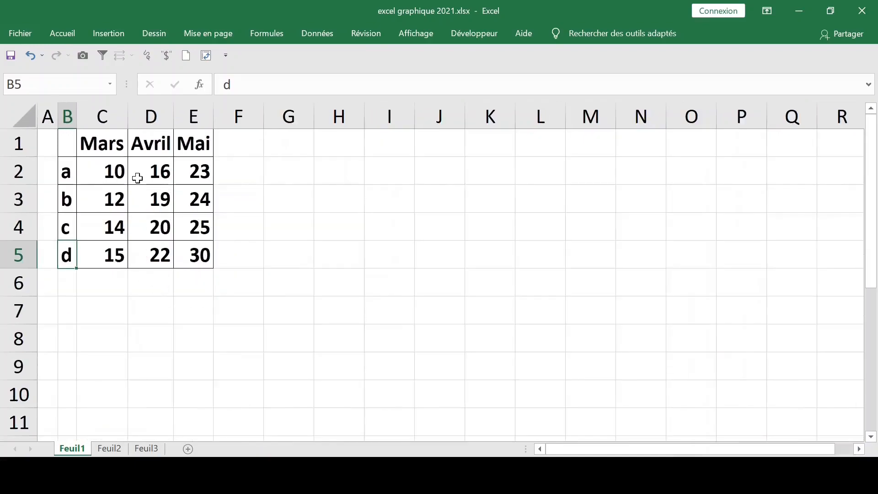
click(122, 173)
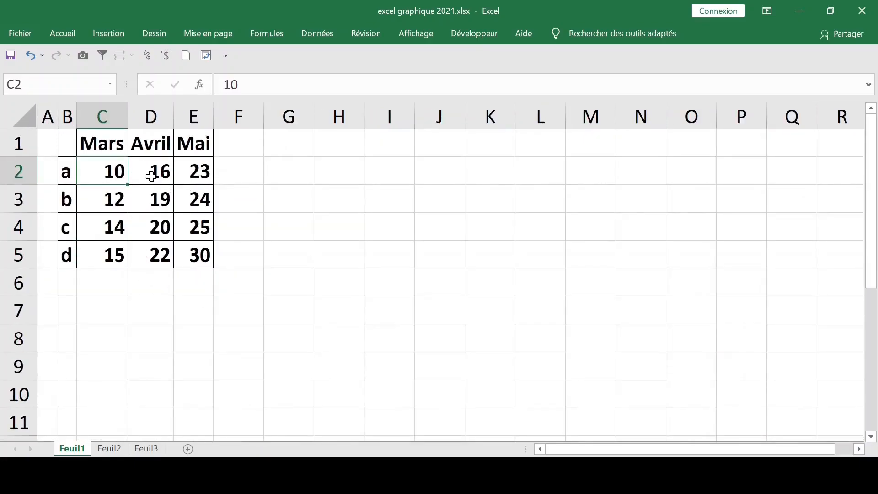
click(121, 37)
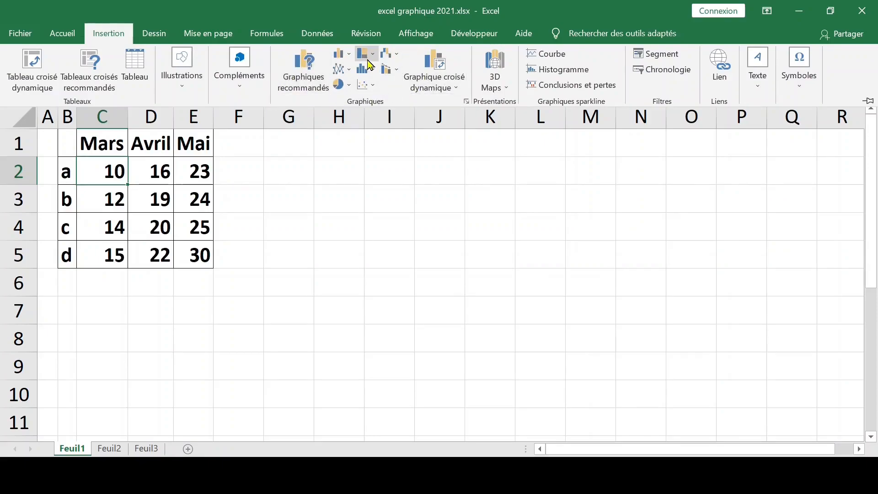
click(308, 166)
click(357, 167)
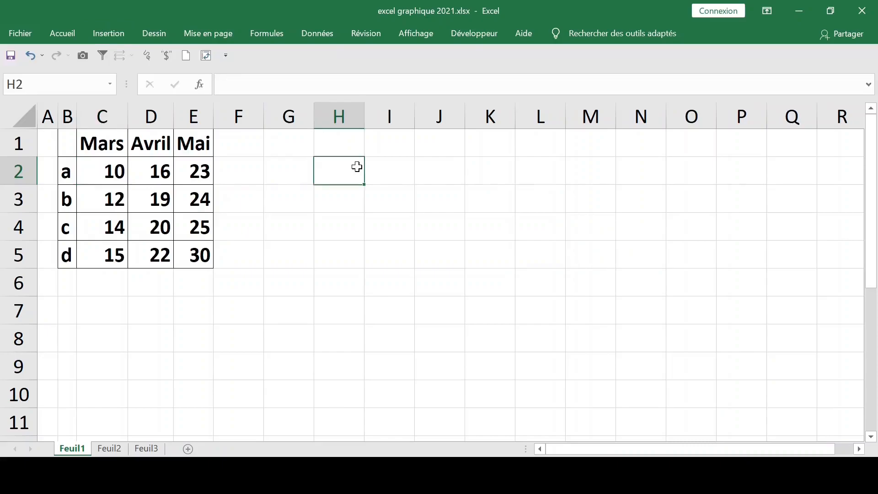
key(Up)
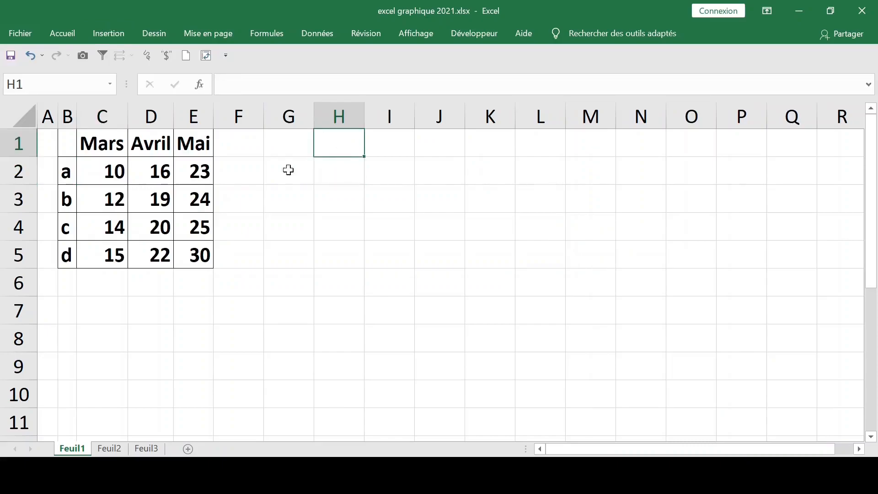
- Insert a default clustered column chart from the Mars, Avril and Mai data table
click(135, 179)
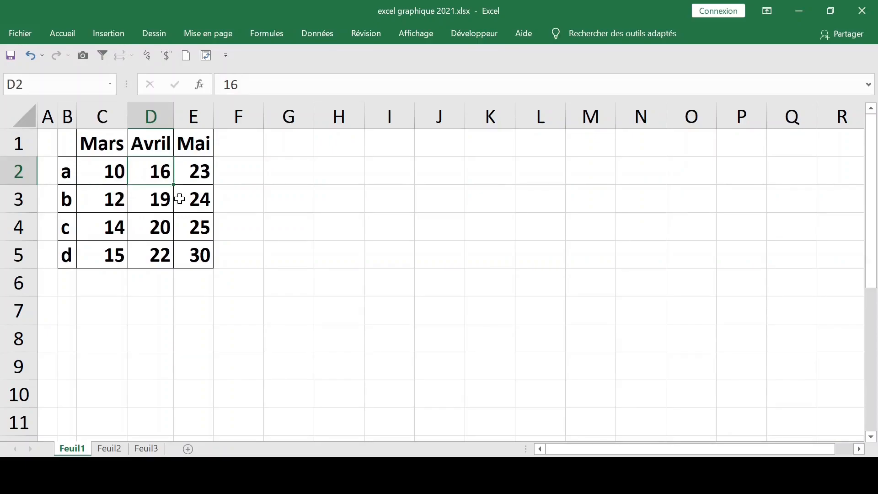
key(alt+F1)
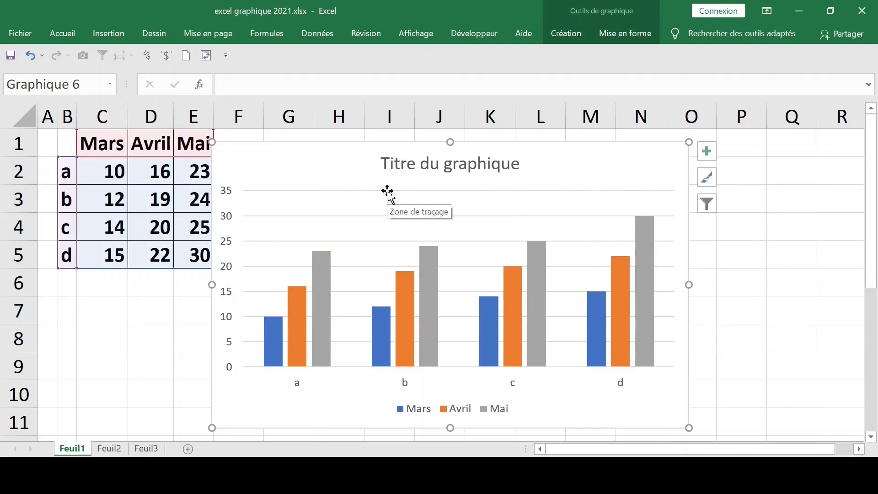
click(625, 35)
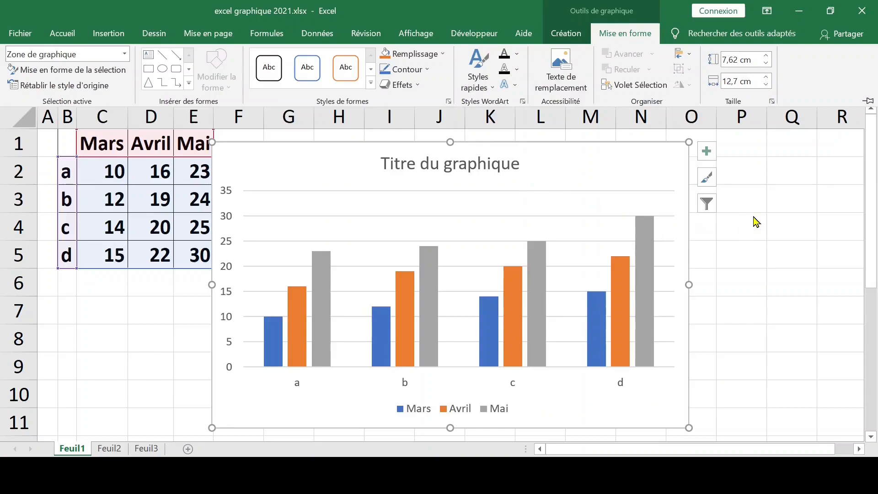
click(780, 190)
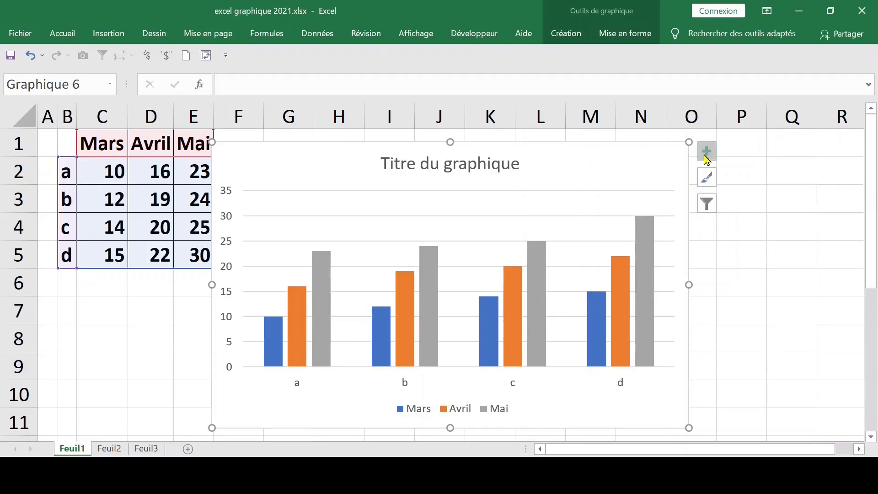
- Add axis titles to both axes of the column chart
click(706, 156)
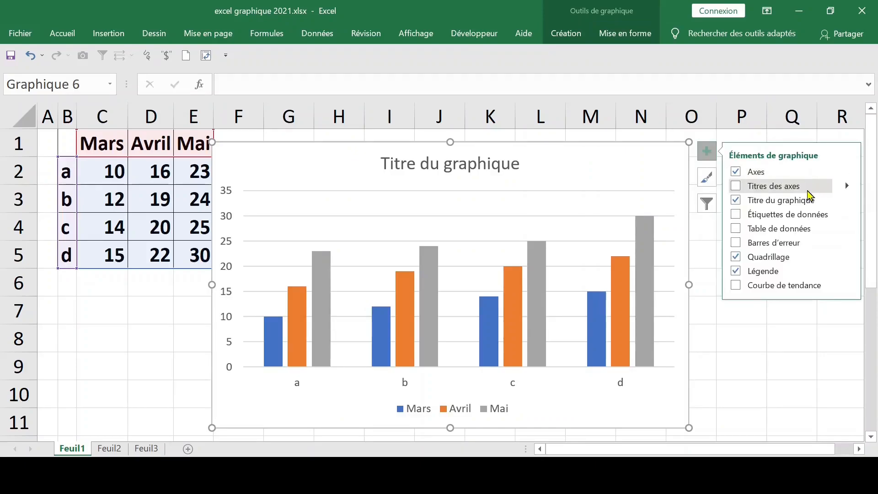
click(793, 191)
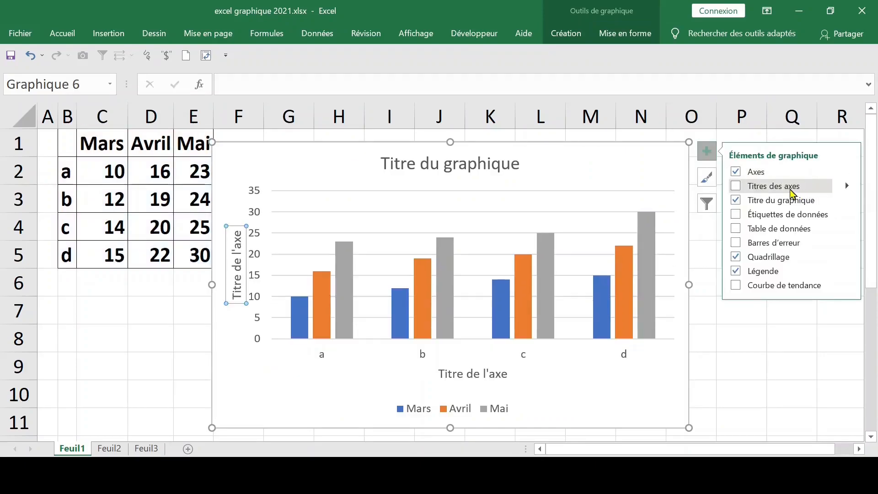
click(763, 188)
click(763, 187)
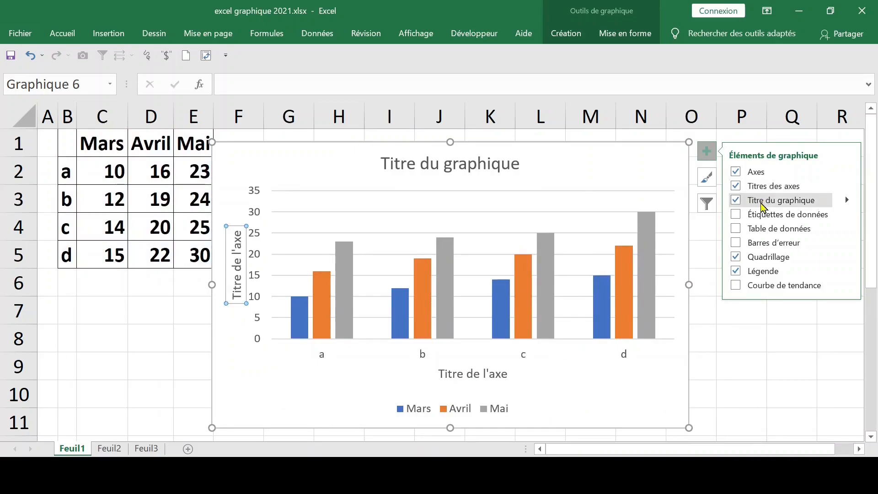
- Hide and restore the chart title, and select its placeholder text without editing it
click(762, 204)
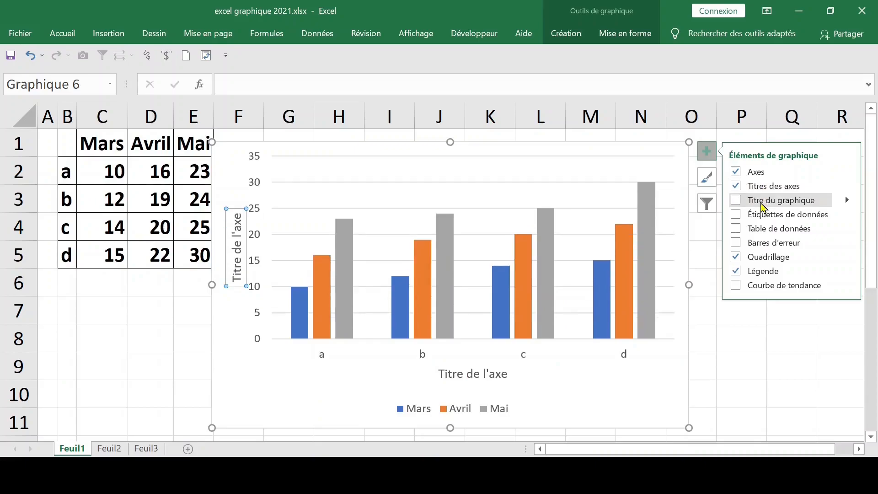
click(762, 204)
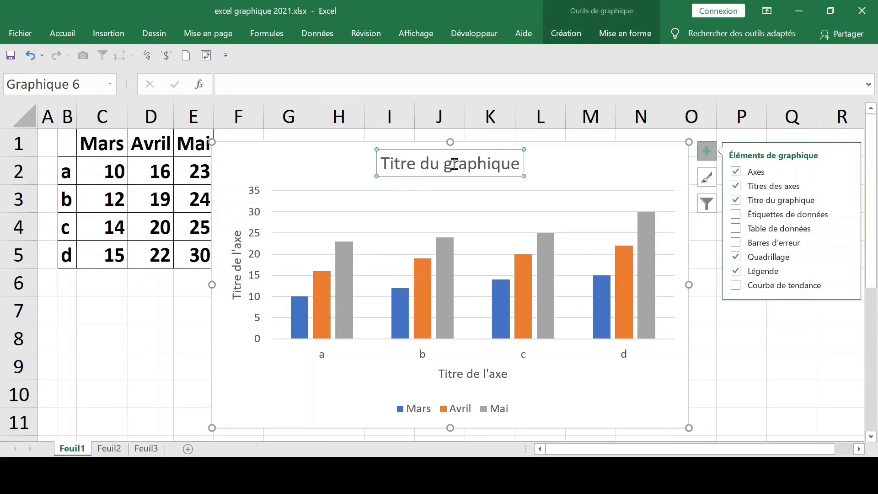
click(424, 161)
triple_click(424, 162)
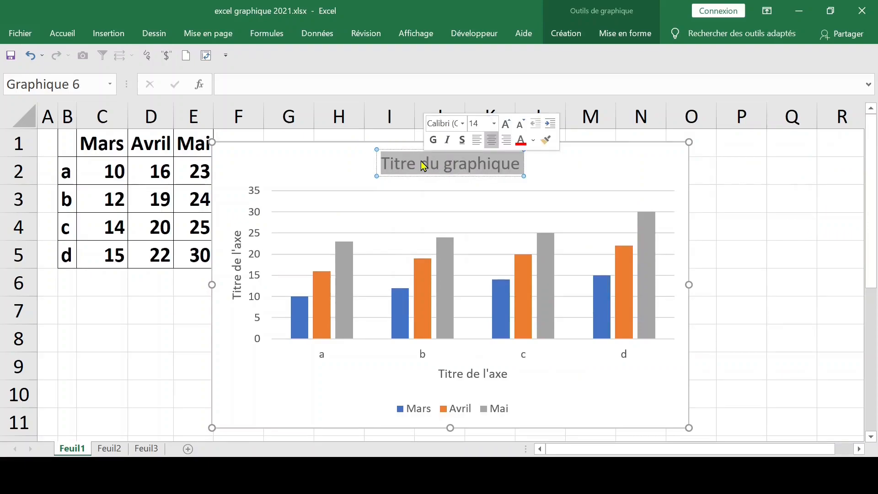
click(424, 165)
click(759, 171)
click(691, 166)
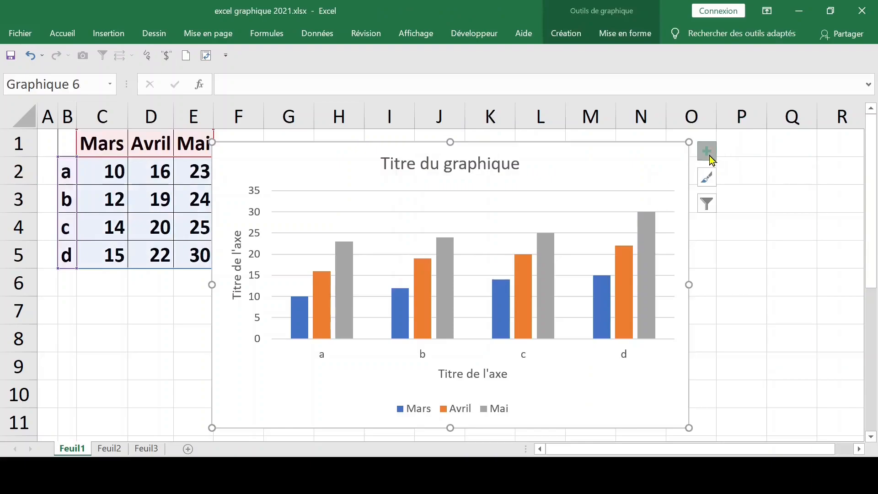
- Add data labels to the chart's columns, and try out the data table before removing it
click(708, 152)
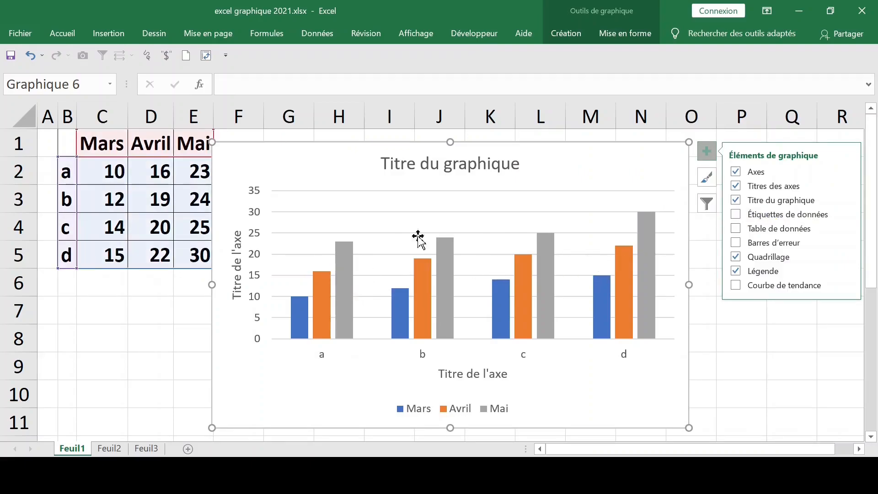
click(756, 215)
click(808, 233)
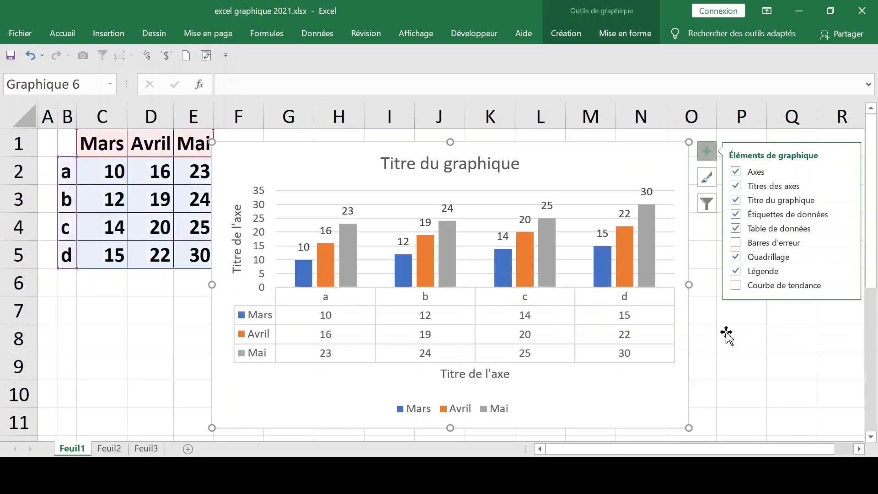
click(778, 231)
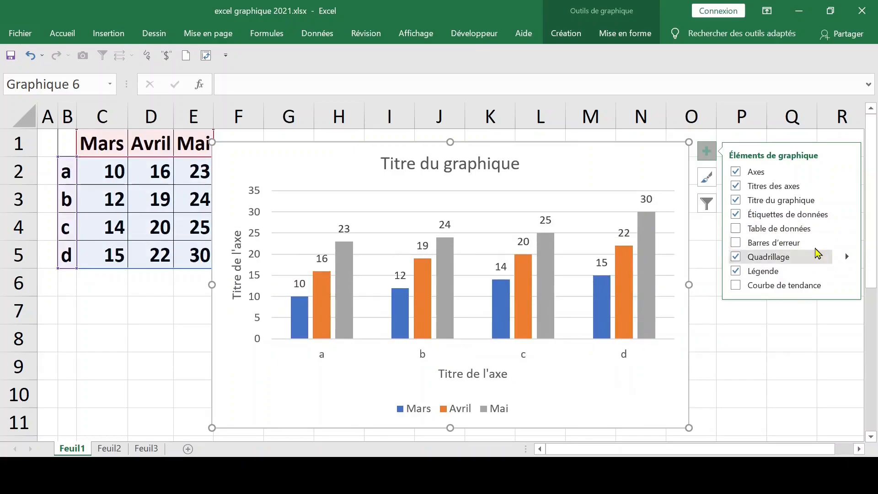
- Try out error bars on the chart and remove them, and toggle the gridlines
click(790, 245)
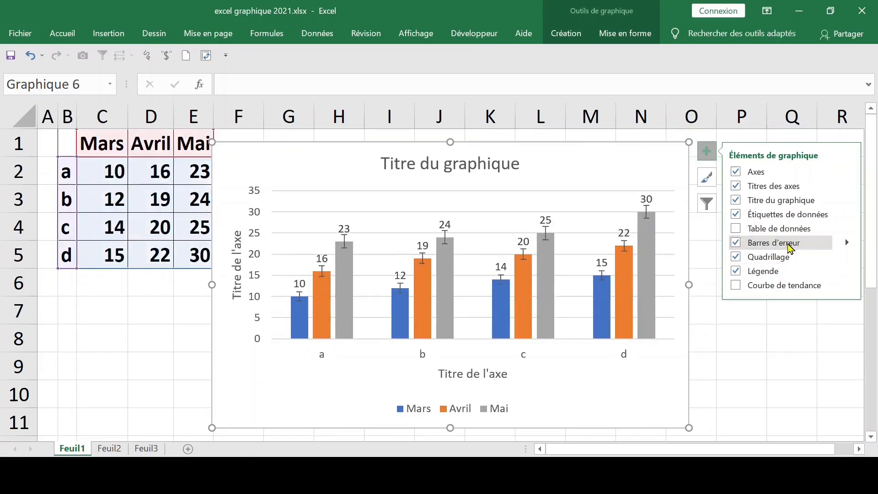
click(790, 246)
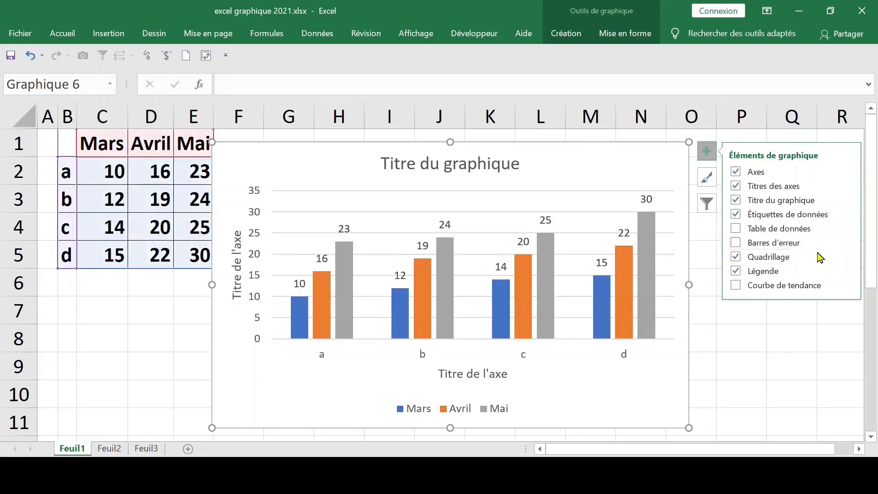
click(804, 260)
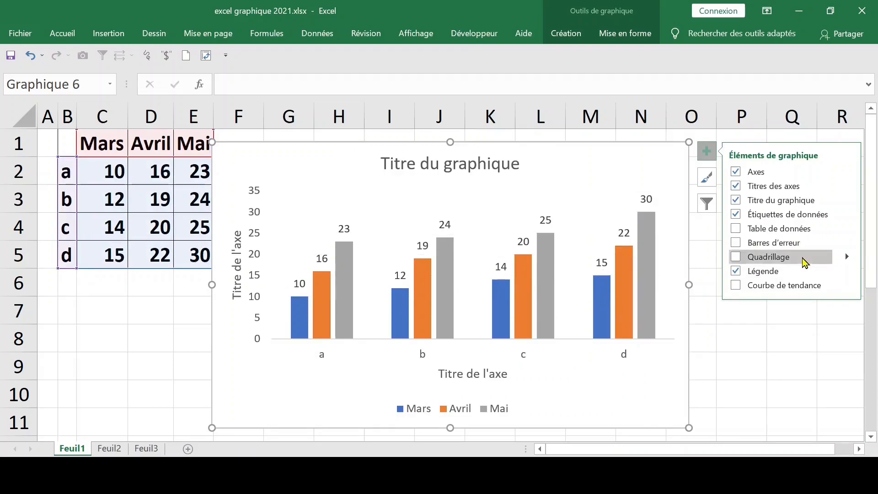
- Toggle the chart legend to compare the layouts, and leave it removed
click(769, 274)
click(768, 273)
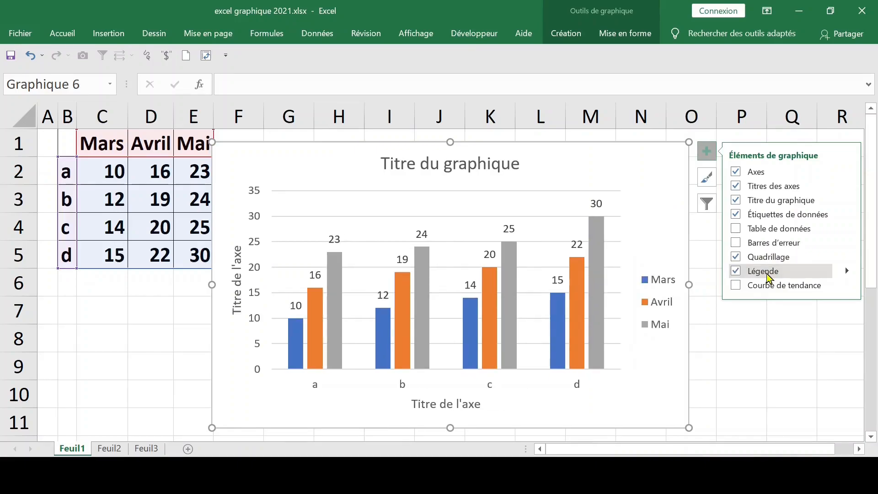
click(768, 274)
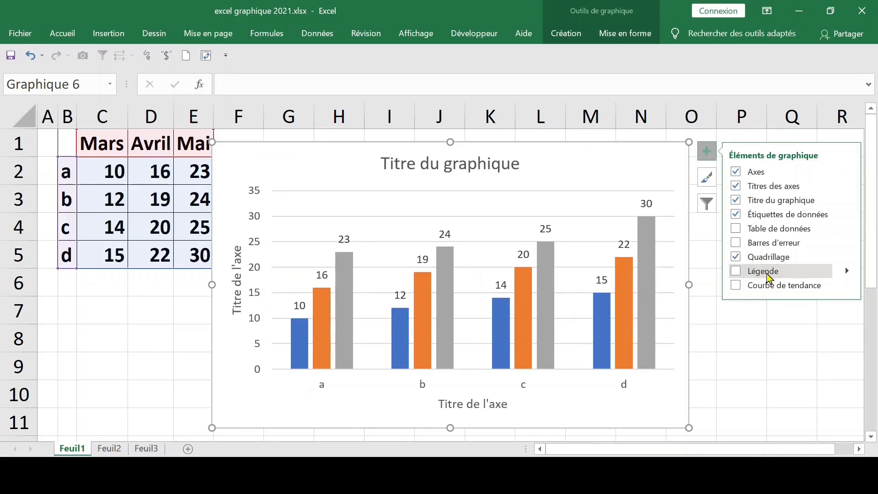
click(768, 274)
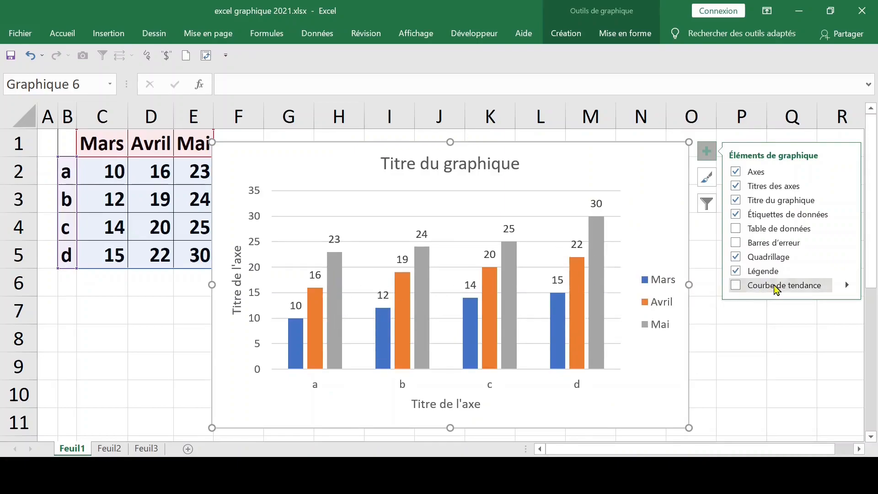
click(769, 275)
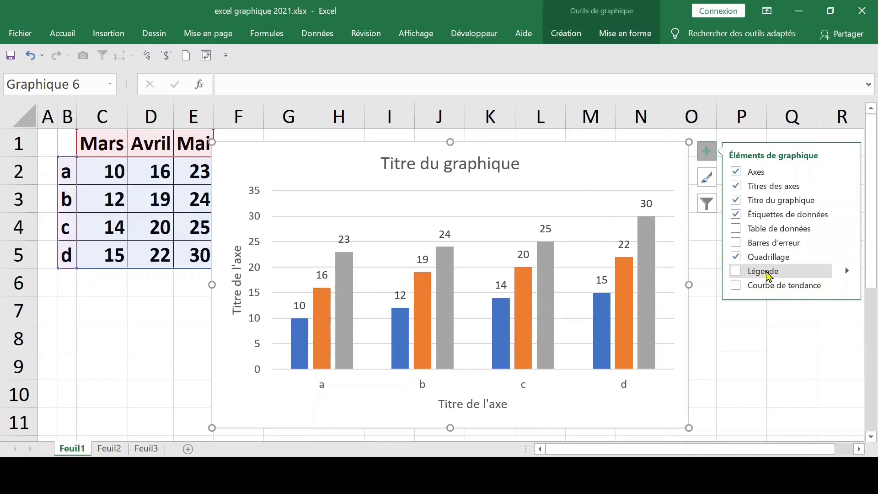
click(783, 290)
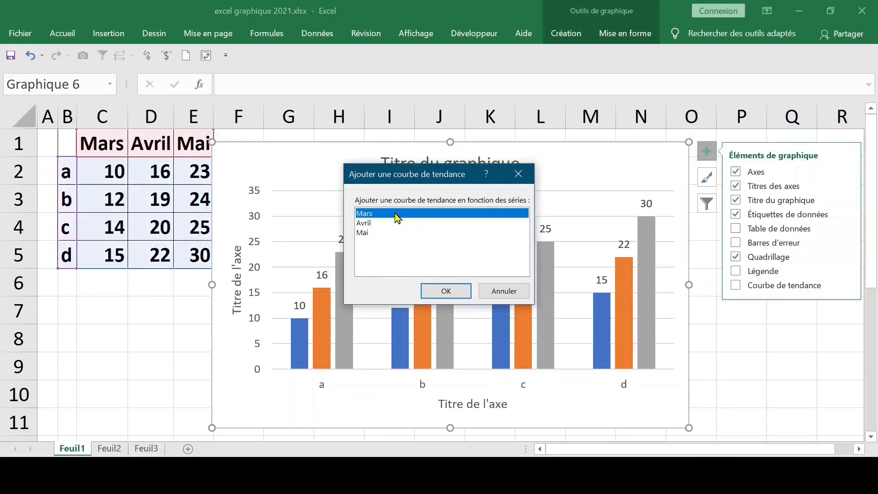
click(503, 297)
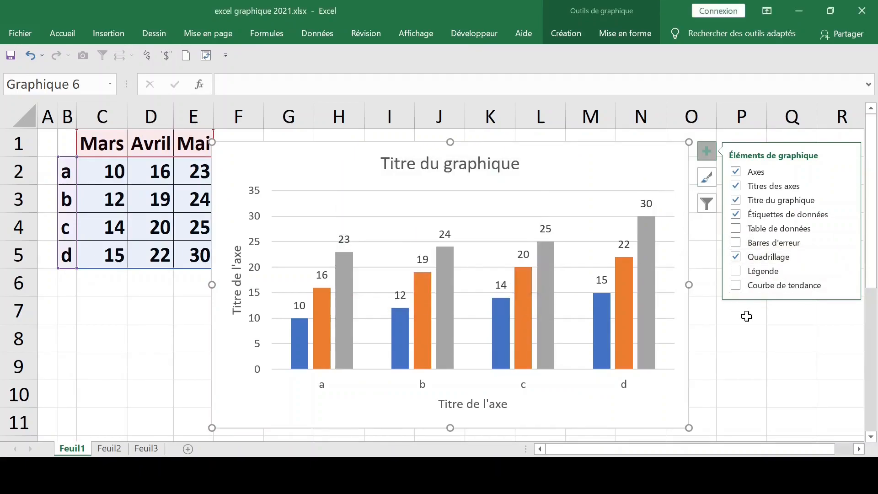
click(745, 312)
- Browse the chart styles and apply the dark style with glowing outlined columns
click(682, 167)
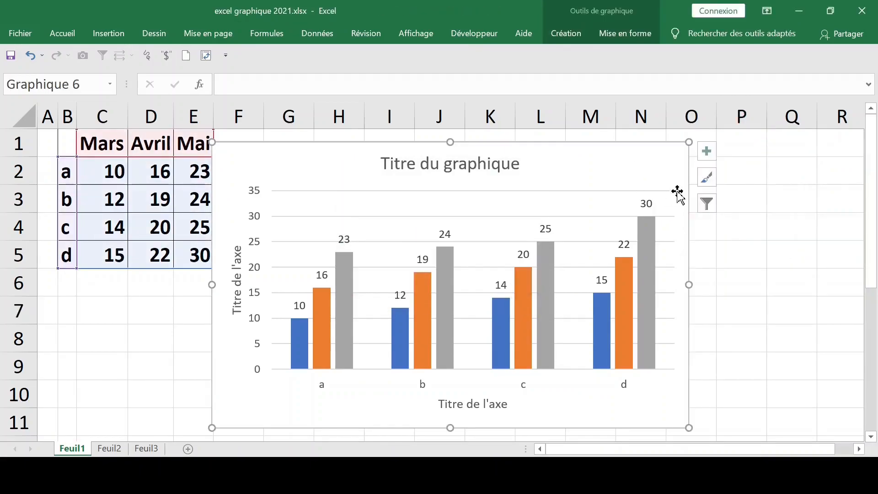
click(705, 183)
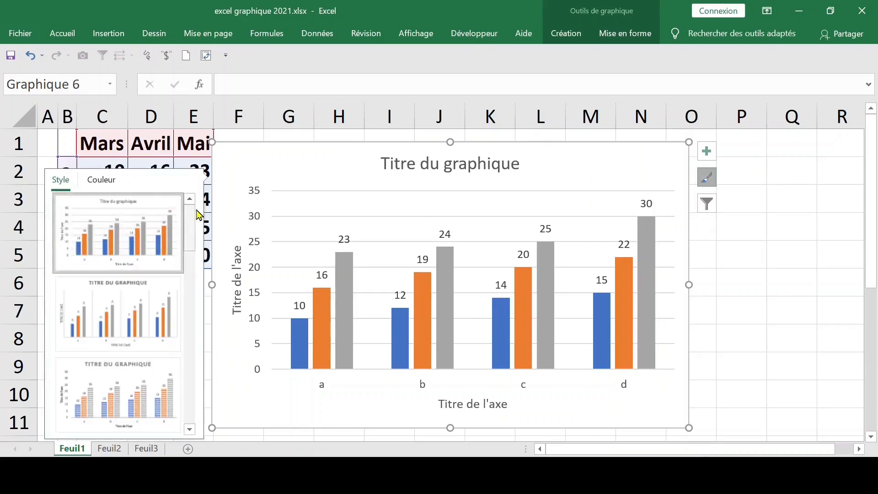
scroll(192, 249, down, 3)
drag(192, 264, 193, 373)
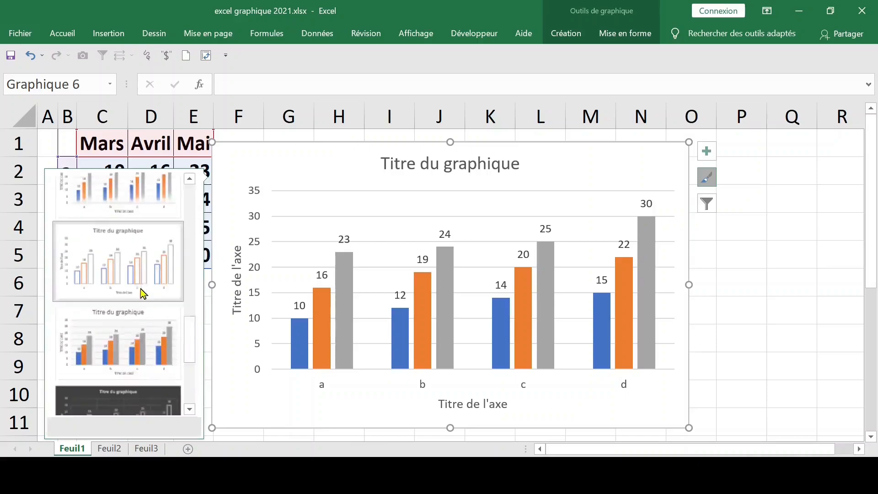
click(141, 292)
drag(190, 352, 192, 376)
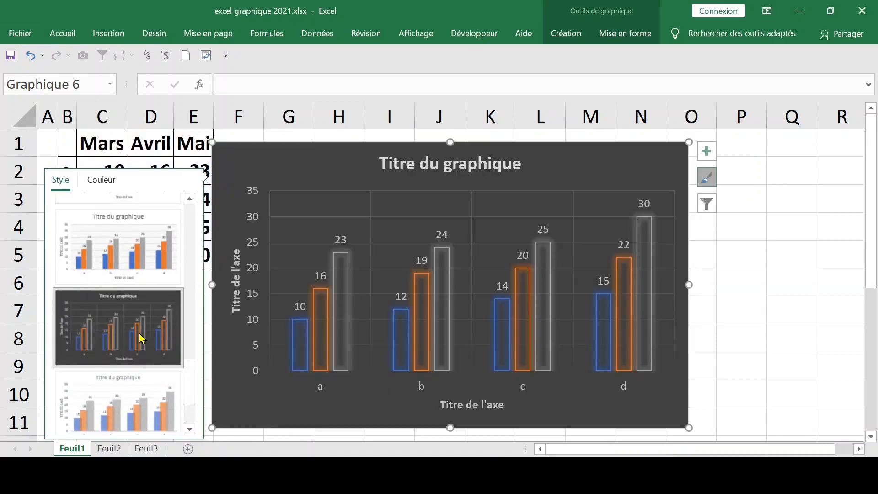
click(141, 337)
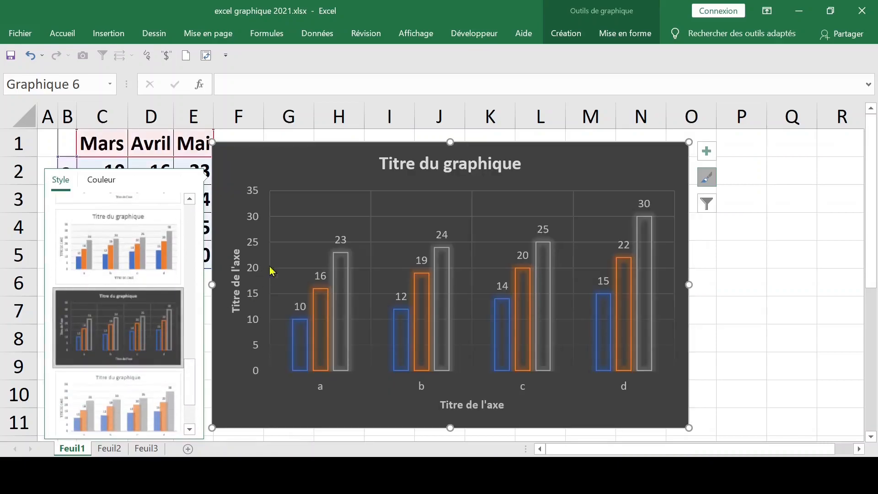
- Apply the last chart style in the gallery, with shaded gradient columns and a bold title
mouse_move(452, 293)
scroll(147, 402, down, 2)
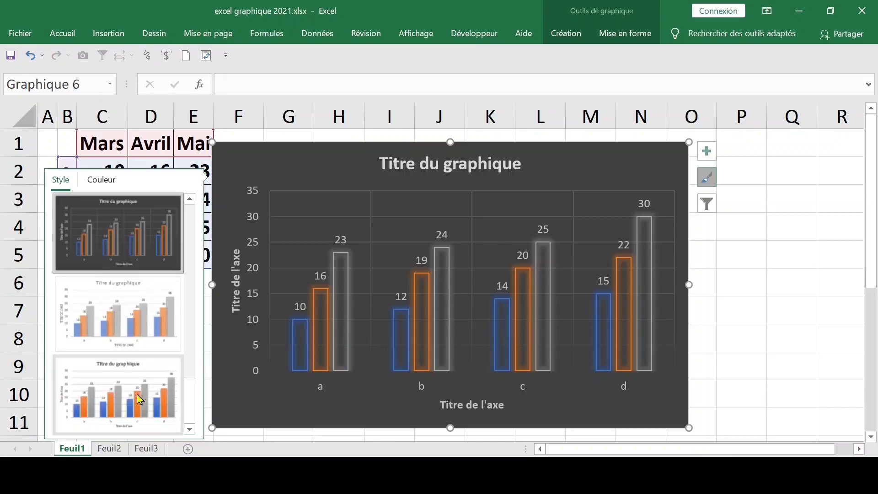
click(124, 398)
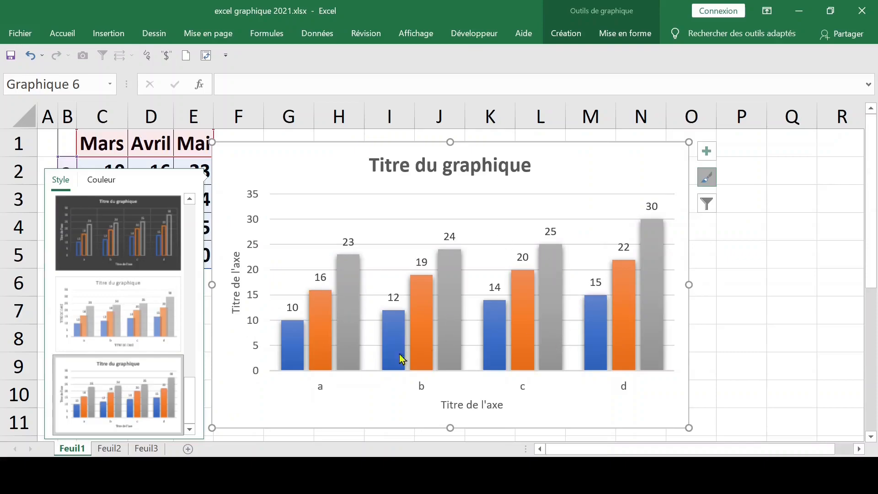
scroll(190, 386, up, 3)
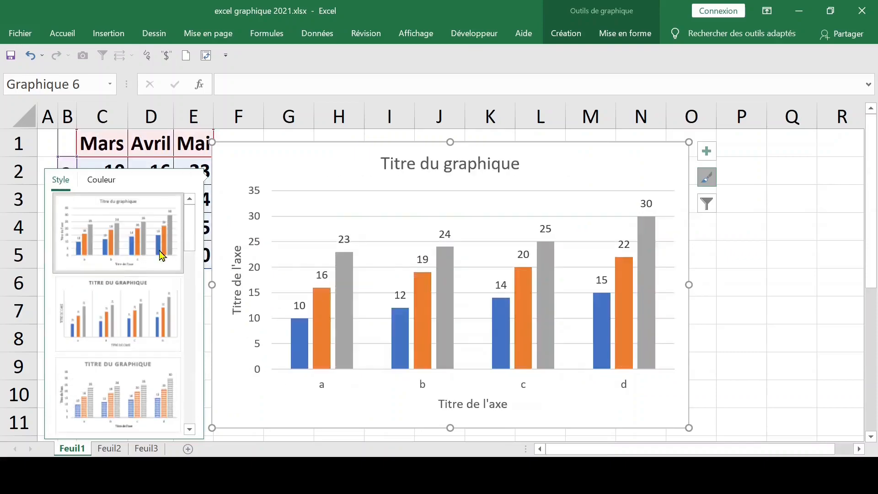
- Apply the first chart style in the gallery, with plain blue, orange and grey columns, and close the style options
click(176, 243)
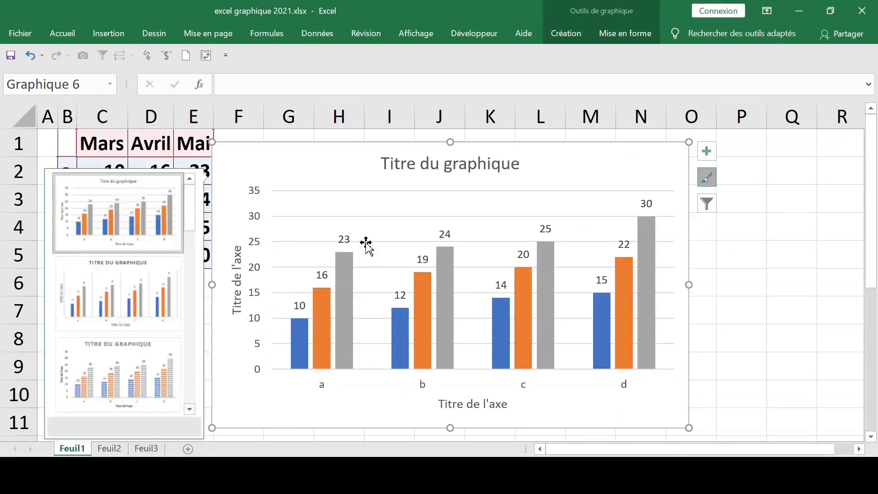
click(809, 267)
- Try clearing all series in the chart filters, and leave the filters without applying the change
click(605, 201)
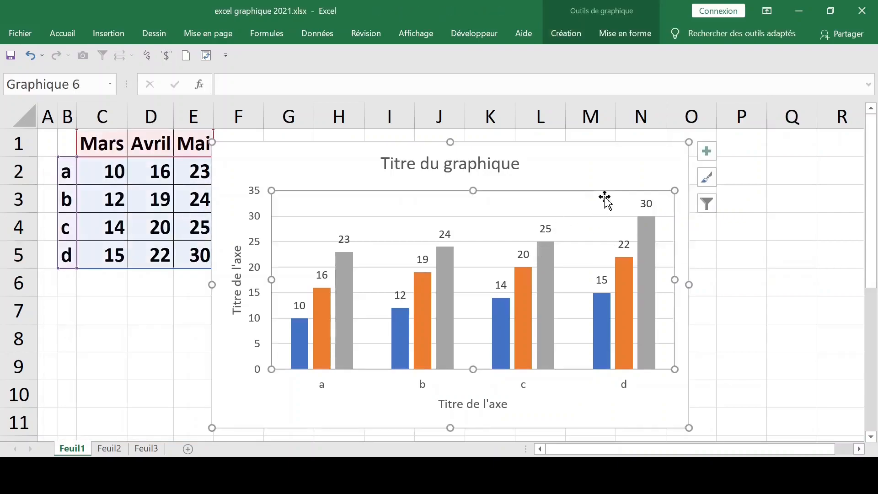
click(707, 207)
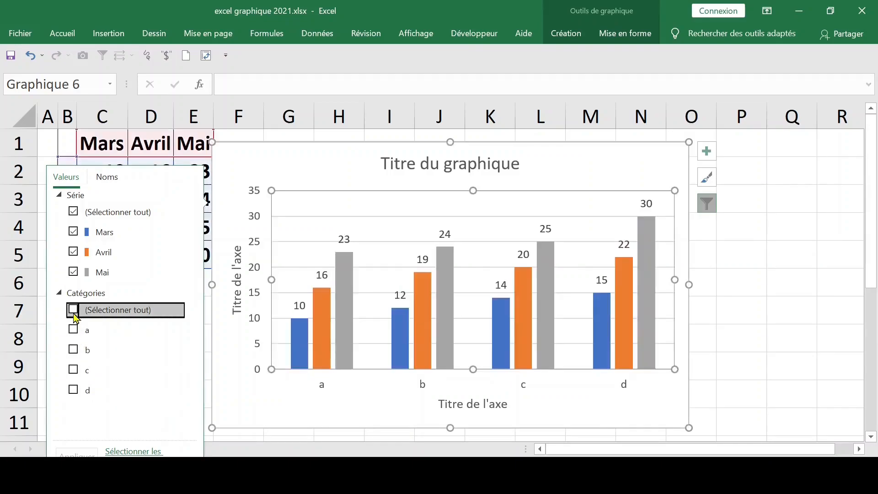
click(73, 213)
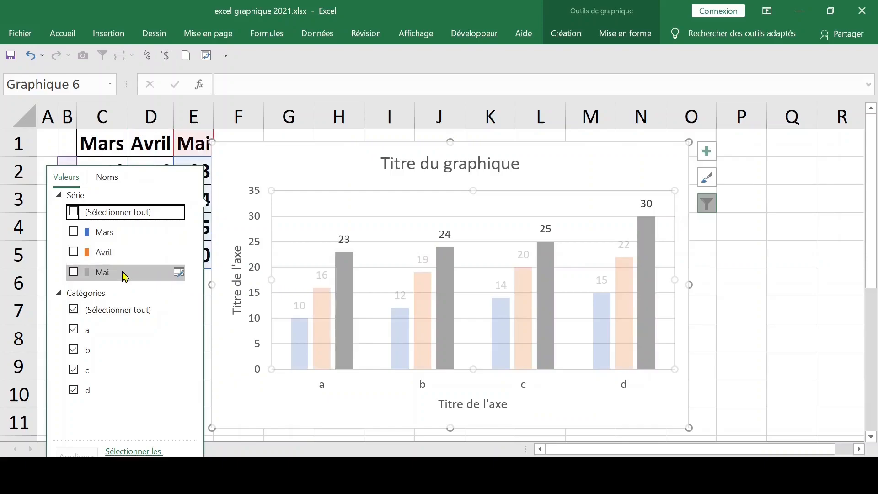
click(775, 277)
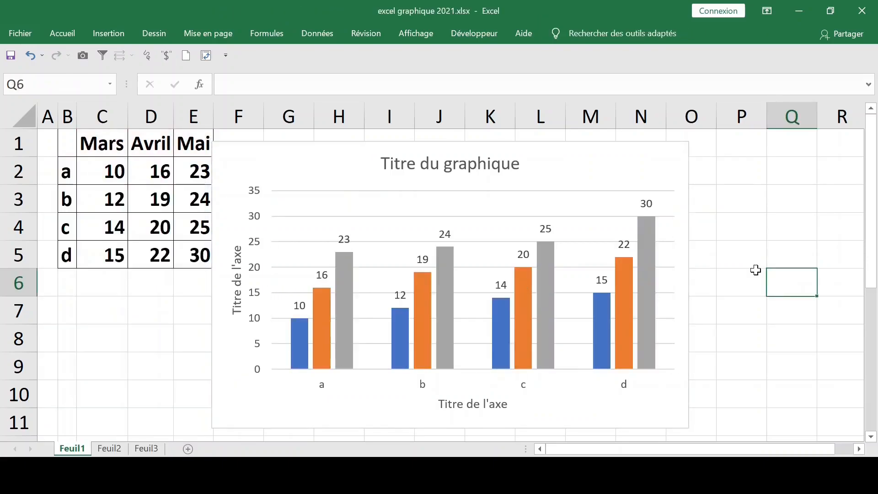
- Shrink the chart and move it beside the data table, covering about columns F to M and rows 1 to 7
click(681, 295)
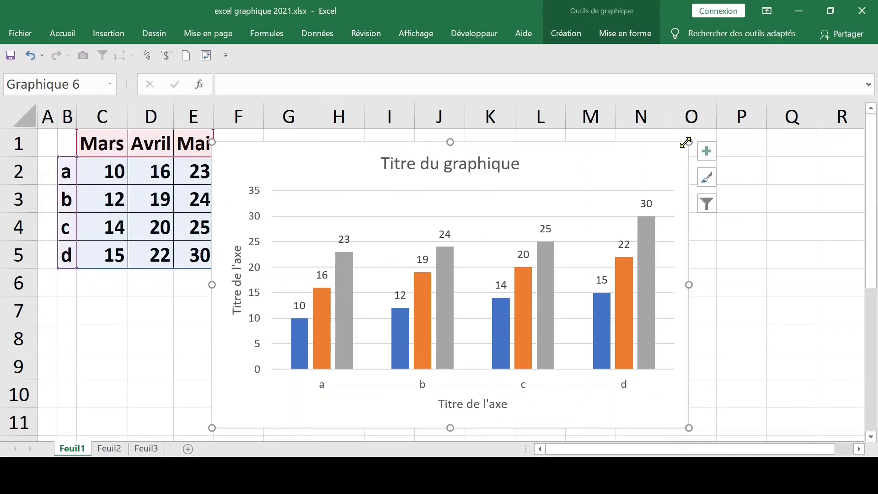
drag(687, 140, 579, 248)
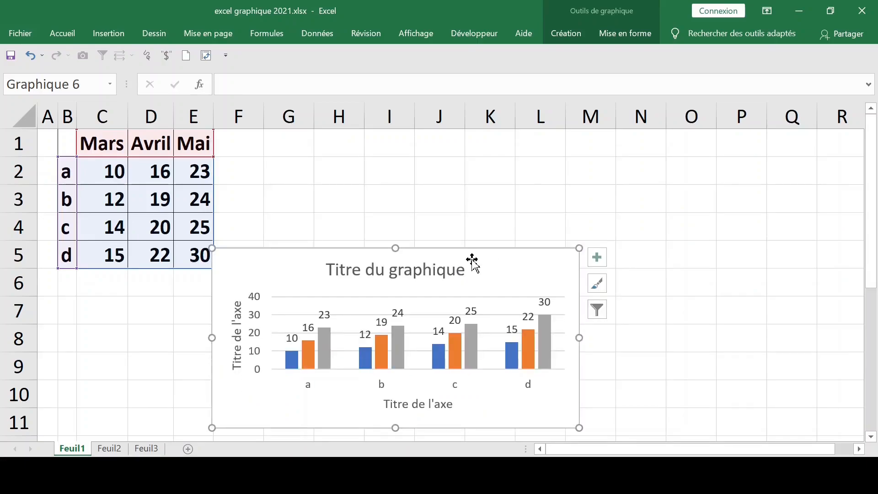
click(676, 202)
click(501, 285)
drag(477, 253, 495, 143)
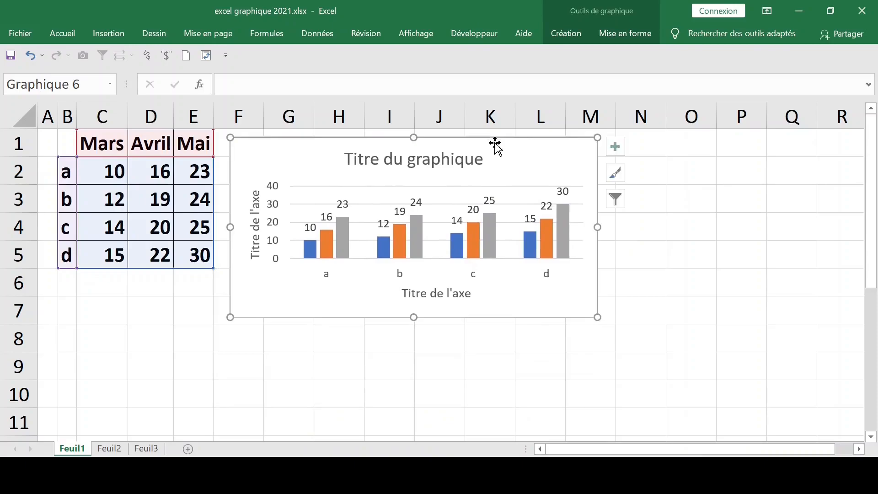
- Try the new sheet option for moving the chart, then confirm keeping it as an object in Feuil1
right_click(529, 157)
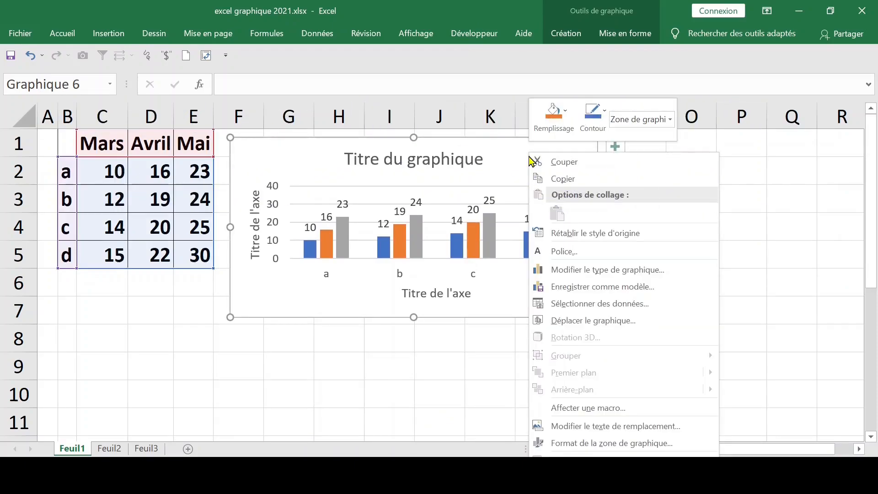
click(596, 324)
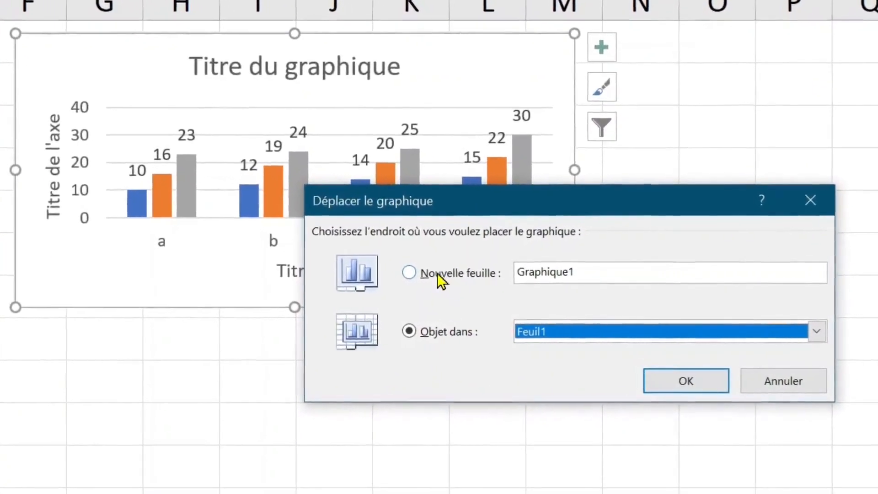
click(590, 270)
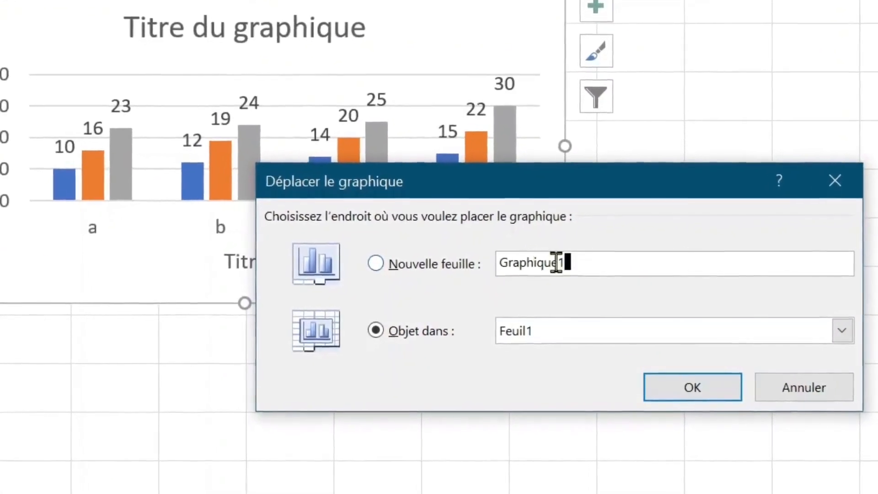
click(417, 263)
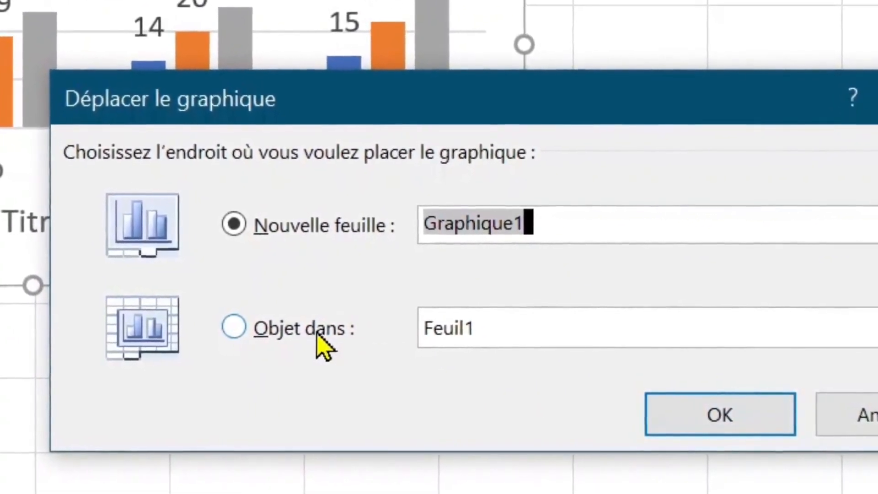
click(291, 337)
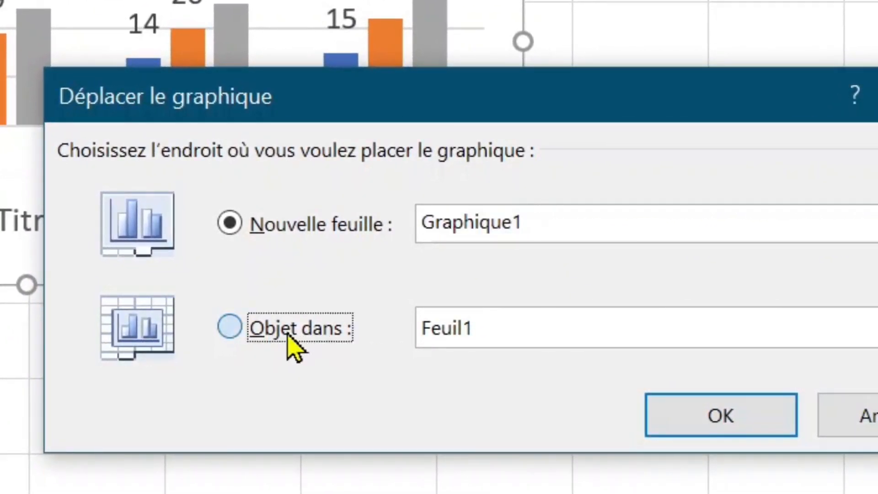
click(691, 417)
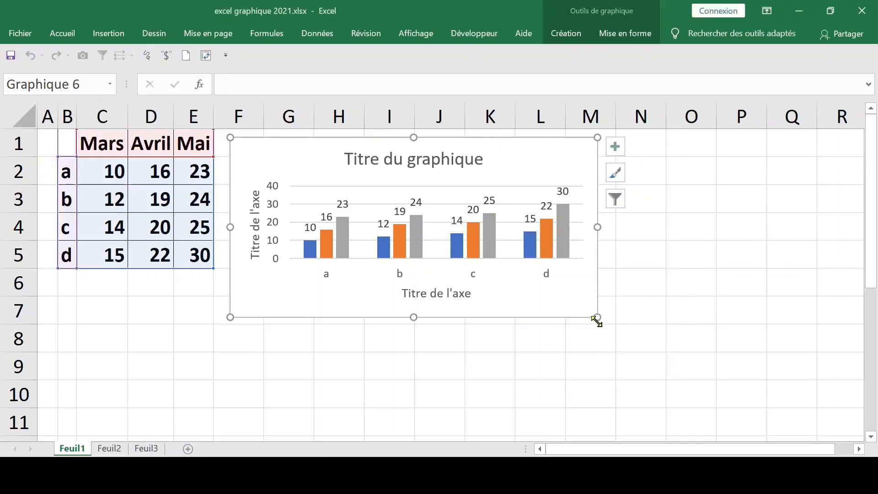
- Shrink the chart slightly from its lower corner and delete the horizontal axis title
drag(597, 322, 592, 309)
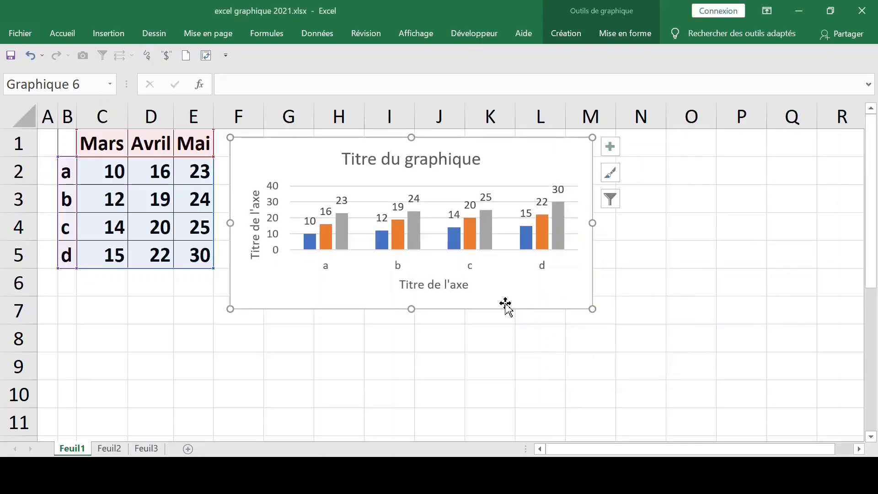
click(453, 283)
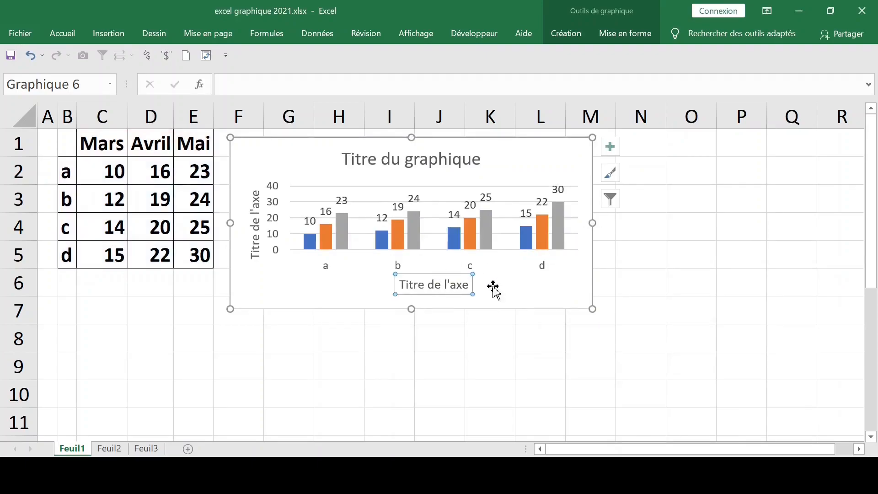
click(662, 272)
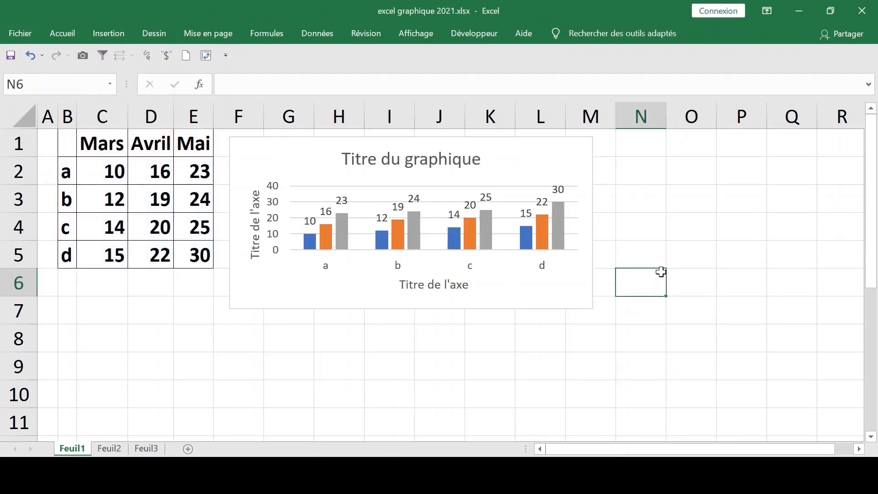
click(443, 287)
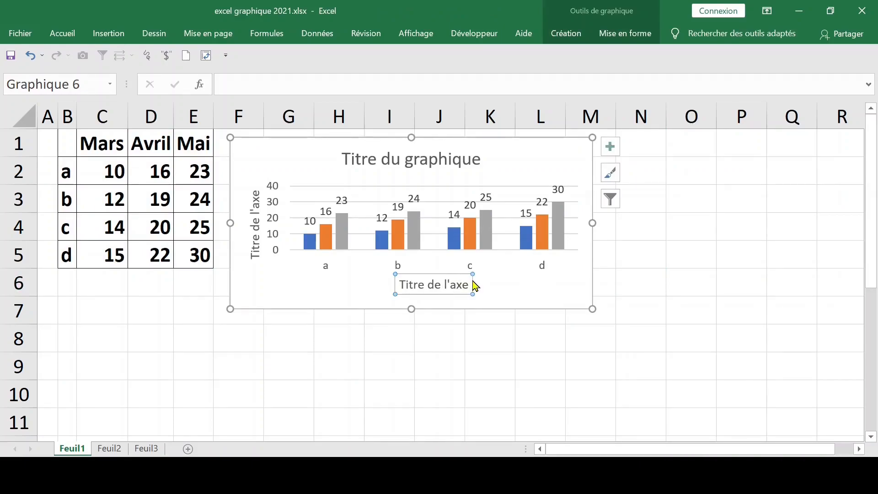
key(Delete)
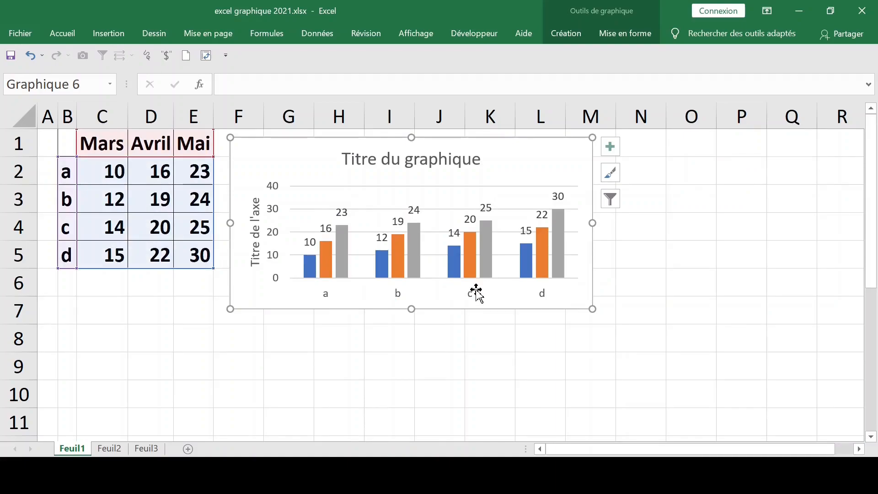
- Delete the chart title and deselect the chart
click(426, 156)
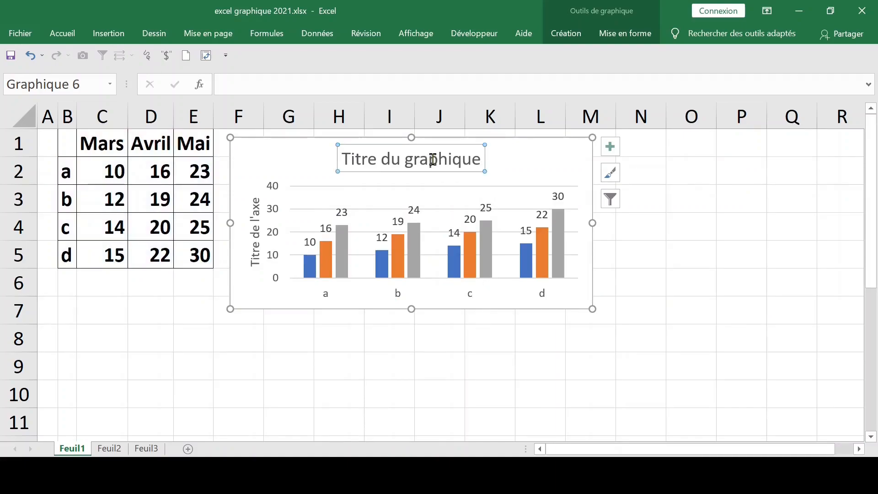
key(Delete)
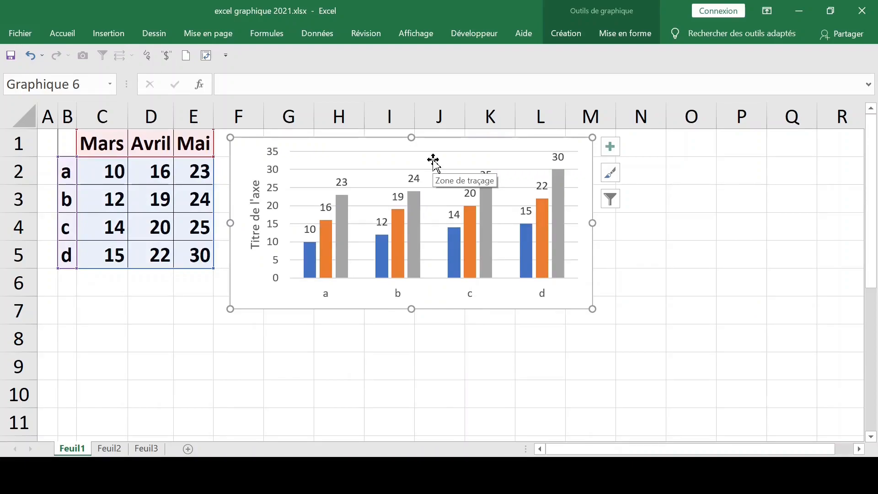
click(696, 199)
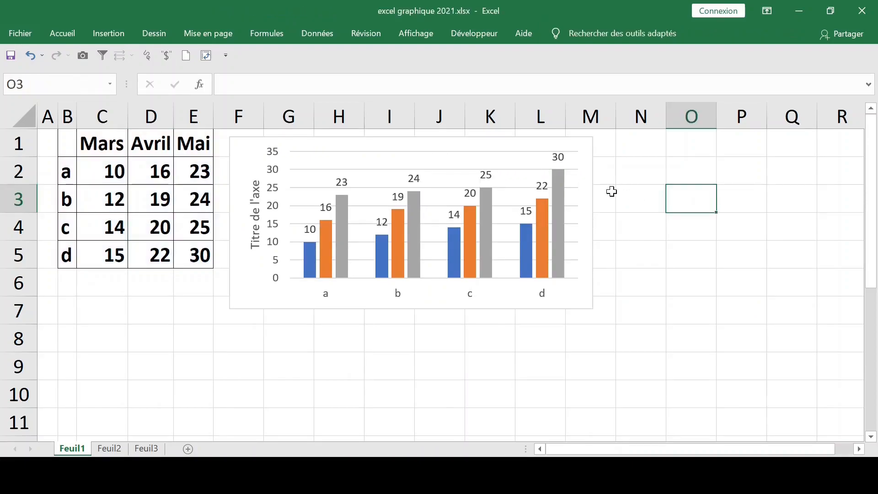
- Duplicate the chart and move the copy over about columns I to P, rows 4 to 10
click(583, 185)
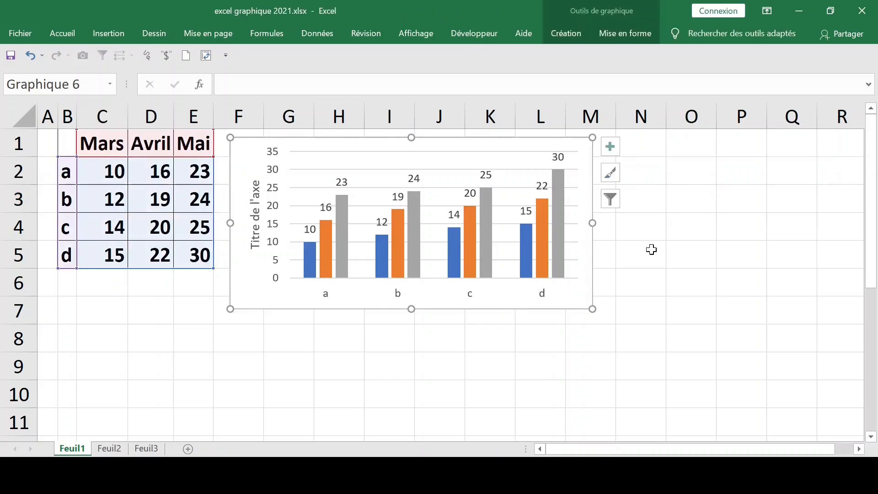
click(689, 245)
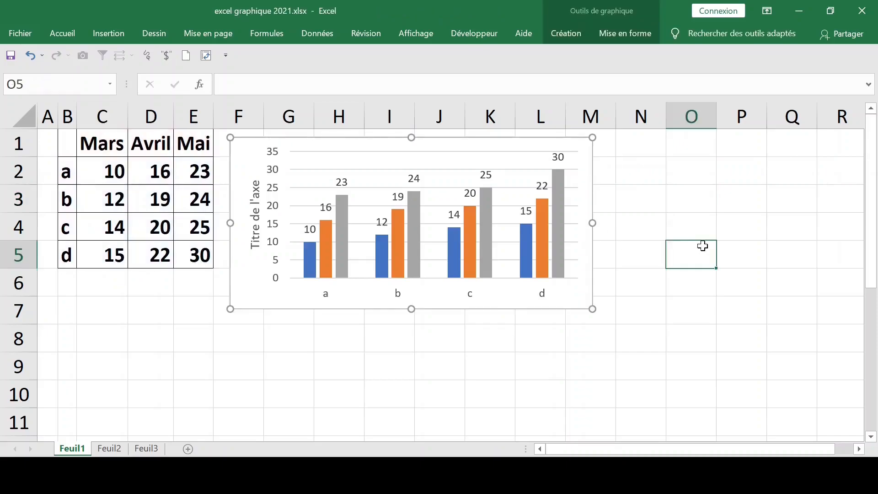
click(587, 191)
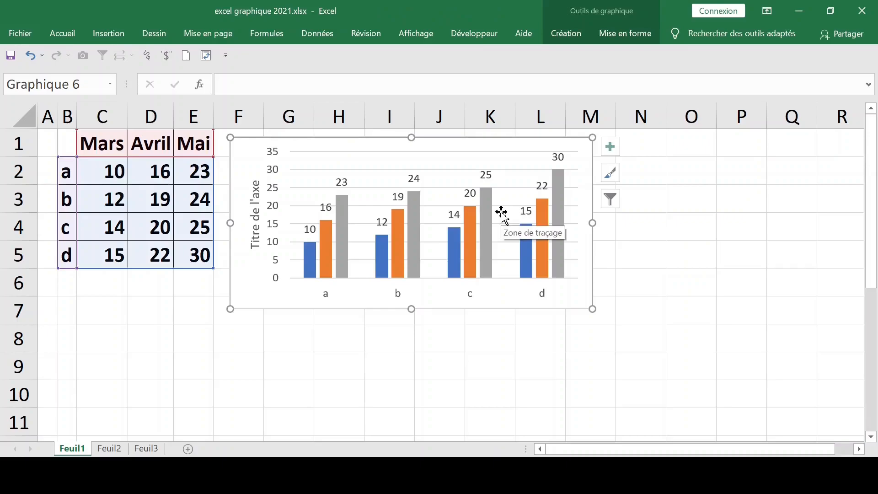
key(ctrl+c)
key(ctrl+v)
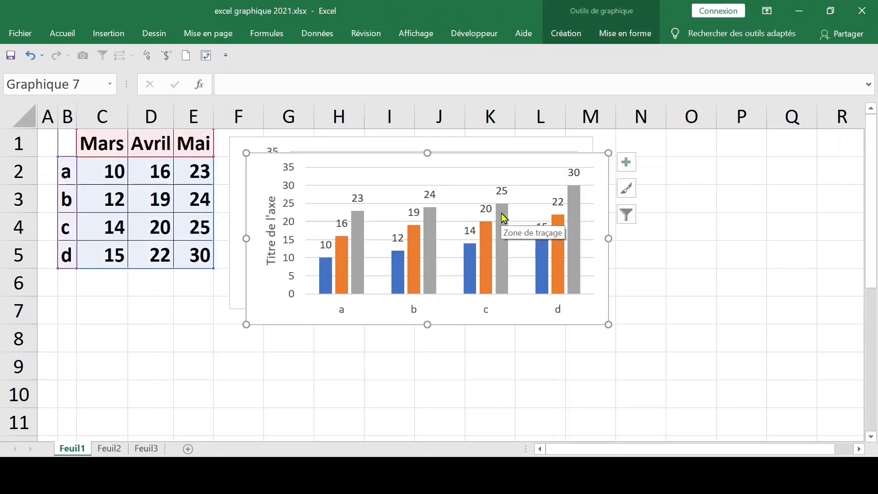
drag(501, 194, 770, 294)
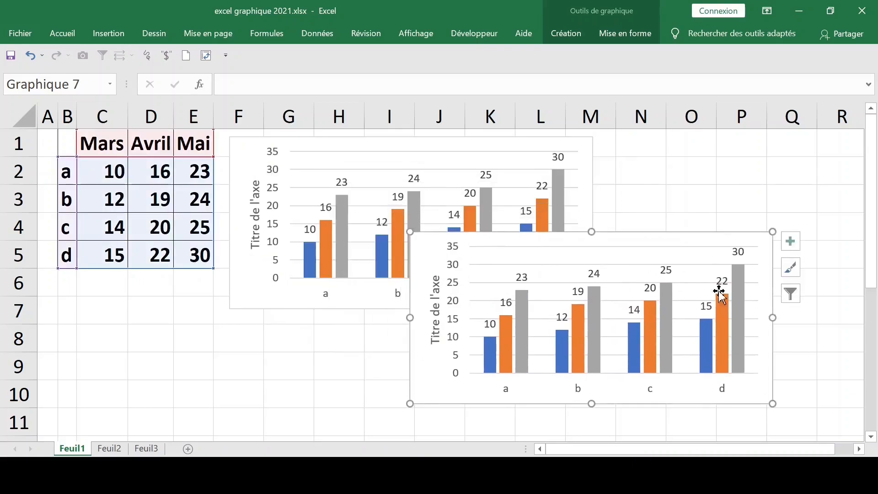
- Narrow columns B to E of the data table to one equal, small width
click(281, 325)
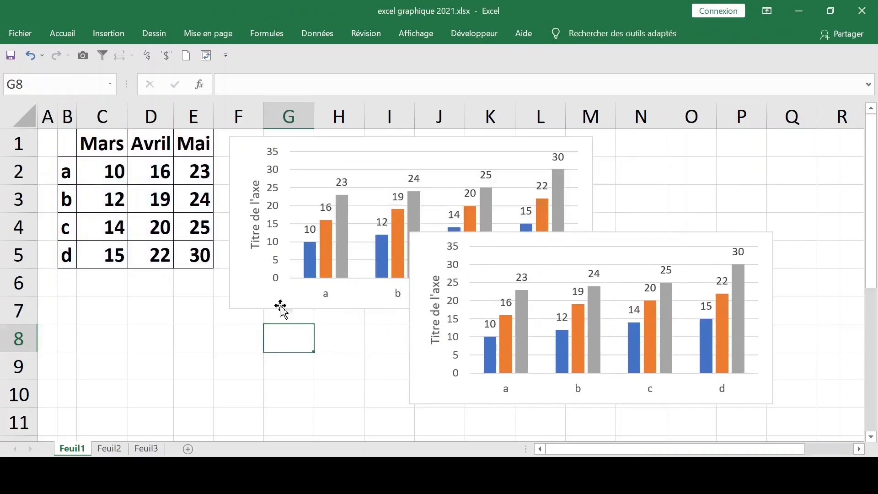
click(194, 117)
drag(192, 118, 73, 117)
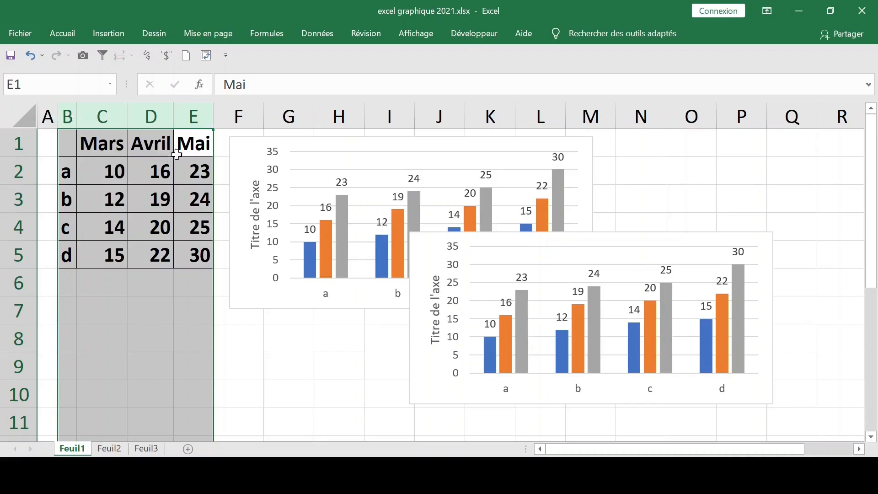
drag(174, 116, 144, 116)
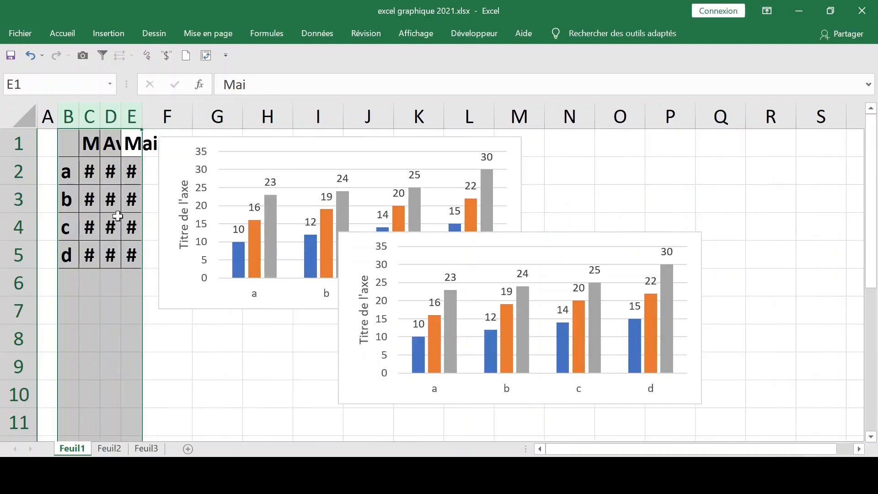
- Move the duplicate chart beside the original and narrow it to fit about columns N to S
click(489, 249)
drag(489, 231, 651, 160)
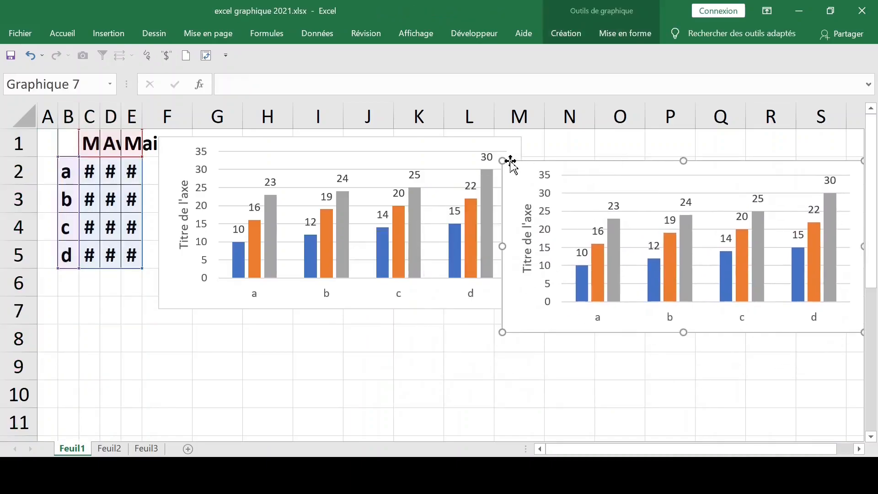
drag(502, 160, 562, 158)
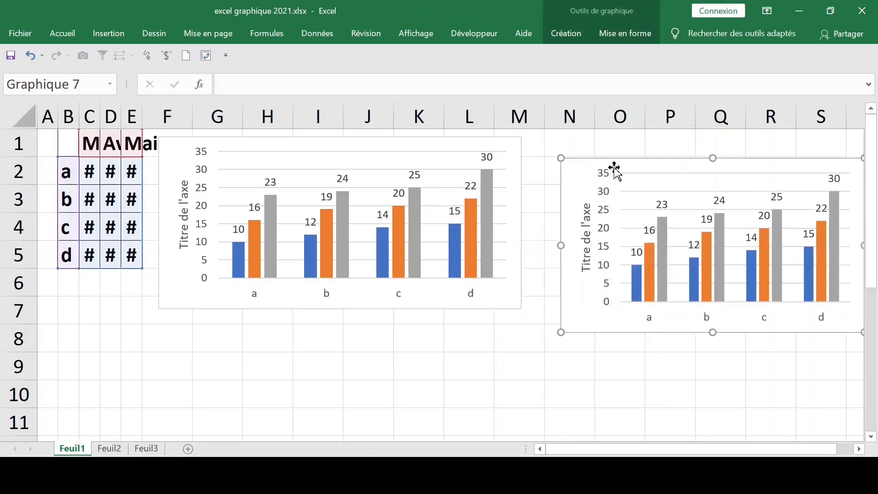
drag(632, 160, 626, 147)
- Shrink the original chart slightly and delete the duplicate chart
click(521, 139)
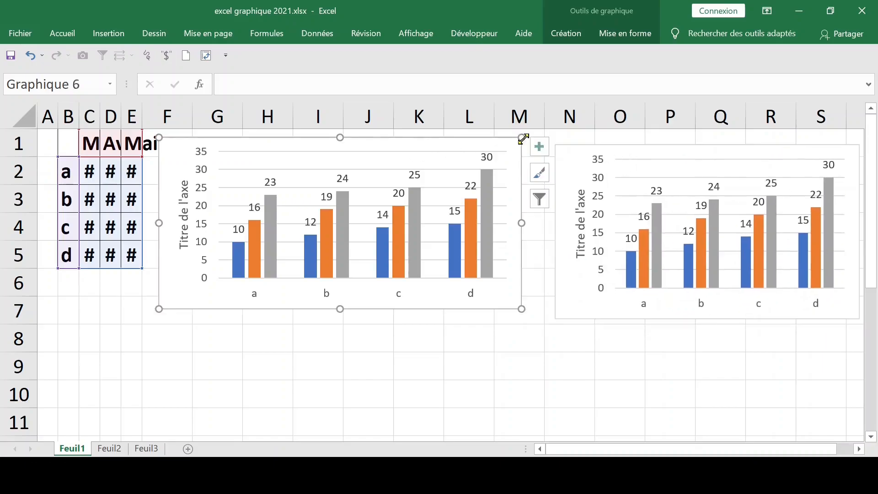
drag(523, 137, 504, 151)
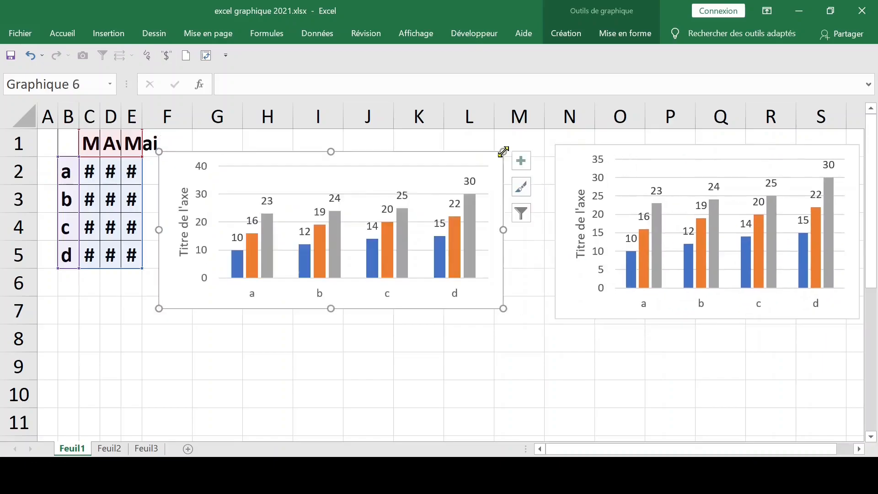
click(621, 154)
key(Delete)
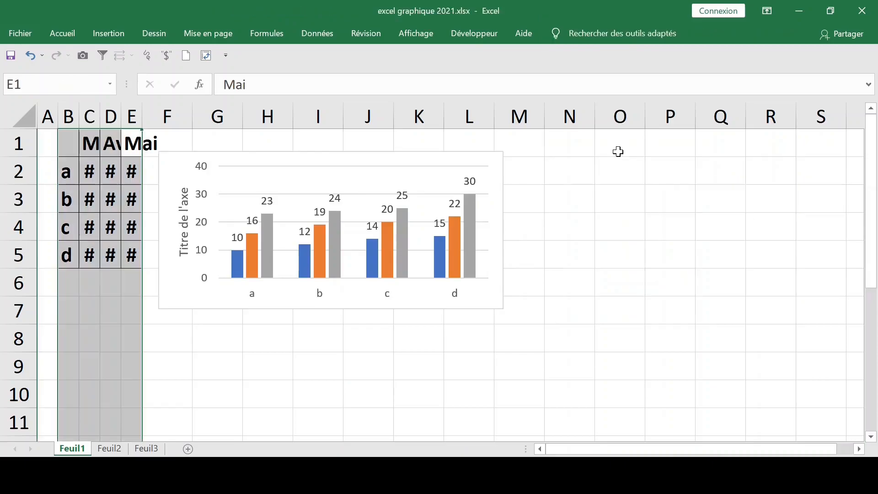
- Shrink the remaining chart and move it up beside the table, covering about columns F to K and rows 1 to 5
click(417, 187)
drag(502, 308, 455, 281)
drag(284, 158, 284, 140)
click(471, 303)
click(339, 155)
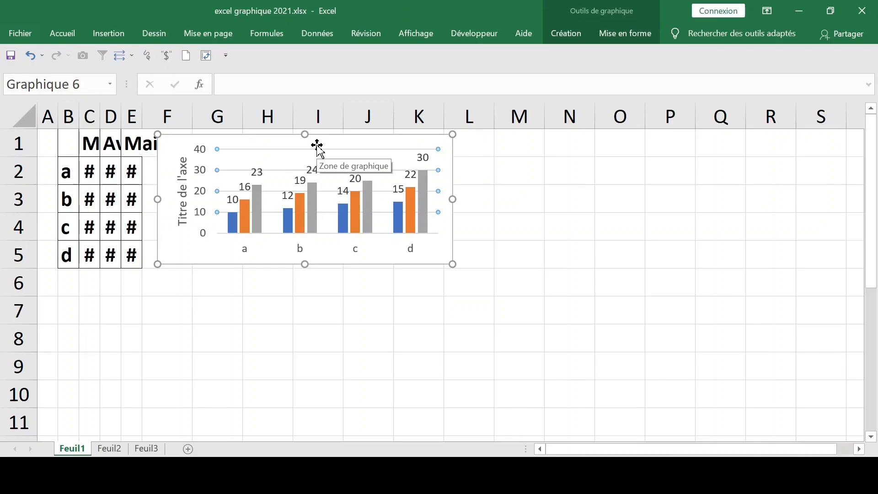
- Duplicate the column chart and place the copy over about columns M to R and rows 1 to 5
key(ctrl+c)
key(ctrl+v)
drag(357, 165, 698, 152)
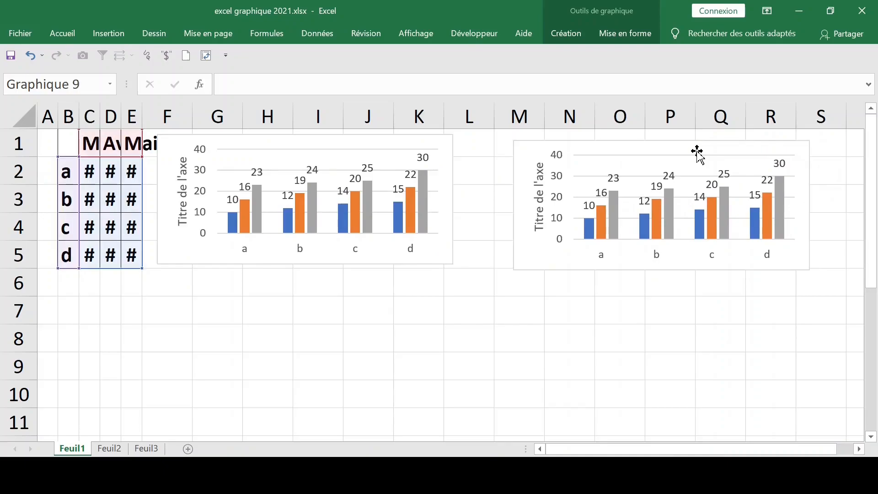
drag(602, 188, 541, 278)
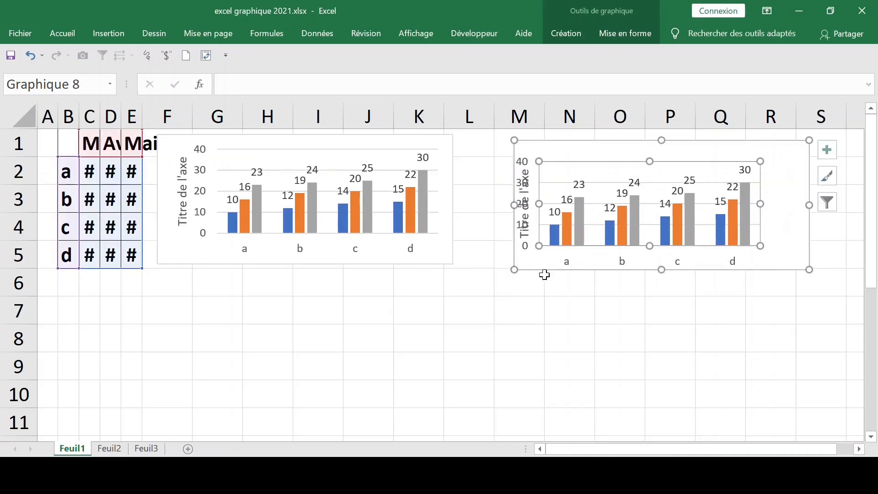
click(552, 270)
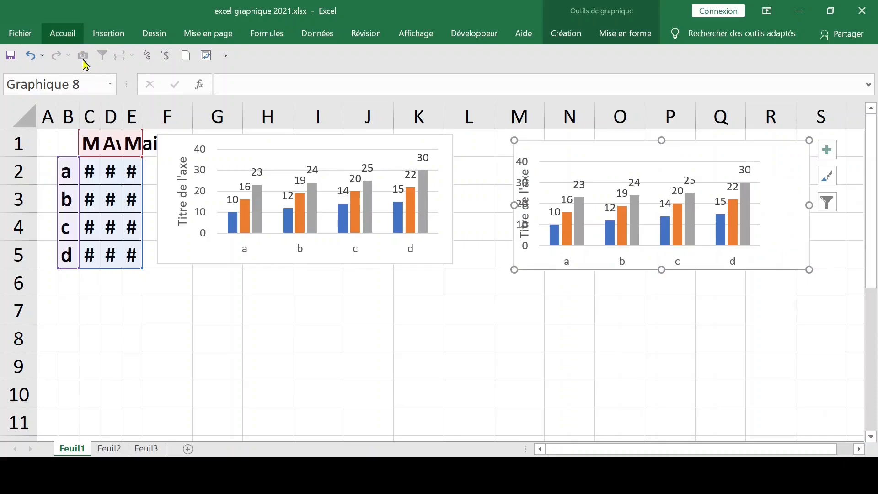
click(366, 320)
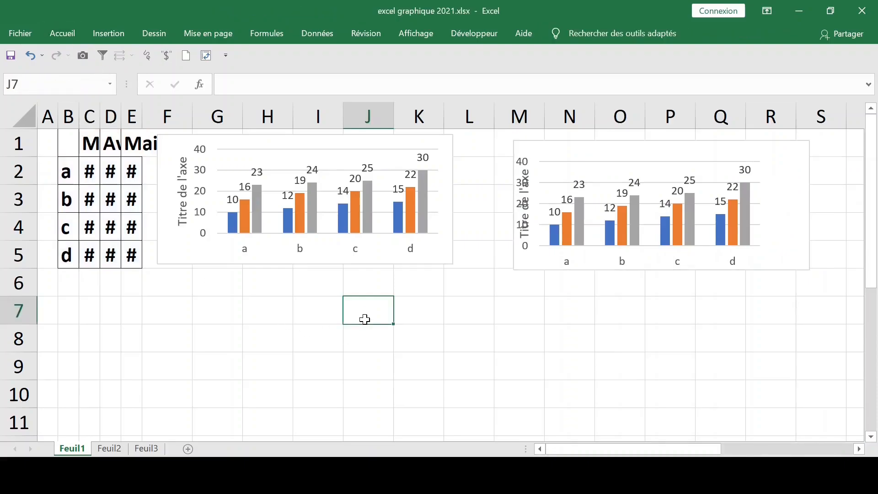
key(ctrl+z)
click(602, 255)
click(599, 355)
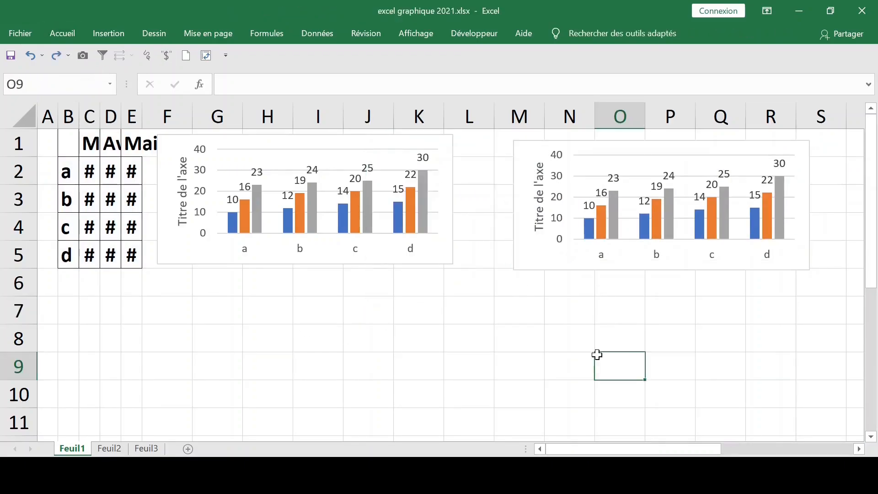
- Move the second chart to about columns N to S and place a third copy over about columns I to O, rows 6 to 10
click(555, 274)
click(541, 247)
drag(525, 229, 344, 362)
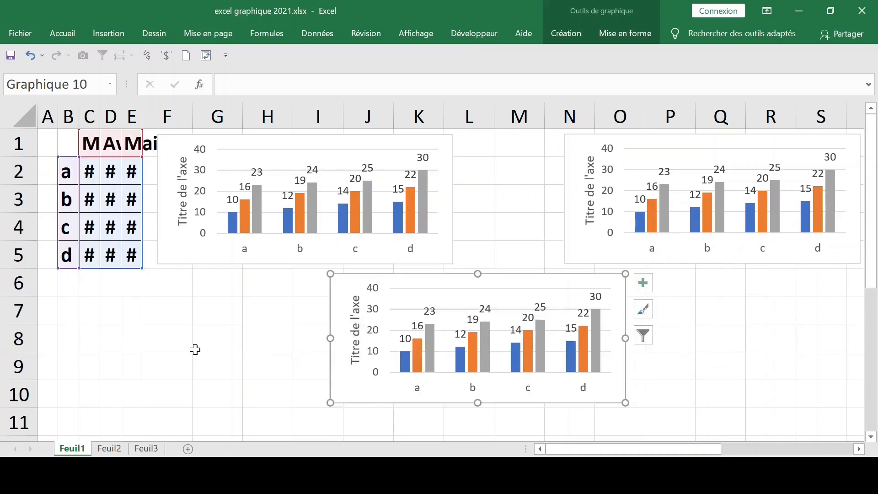
click(195, 349)
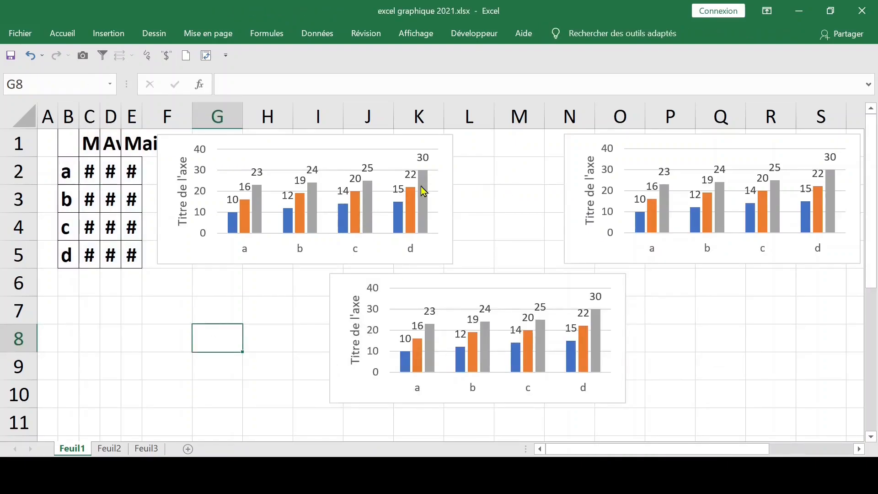
click(443, 183)
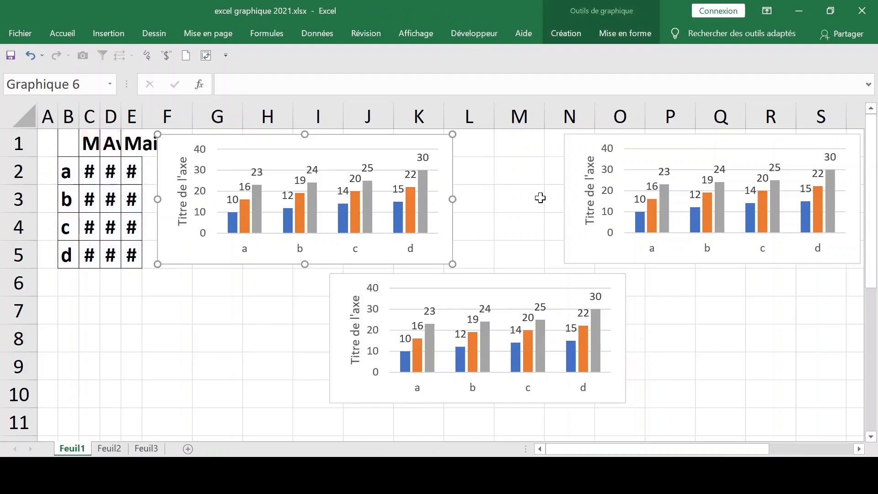
click(540, 198)
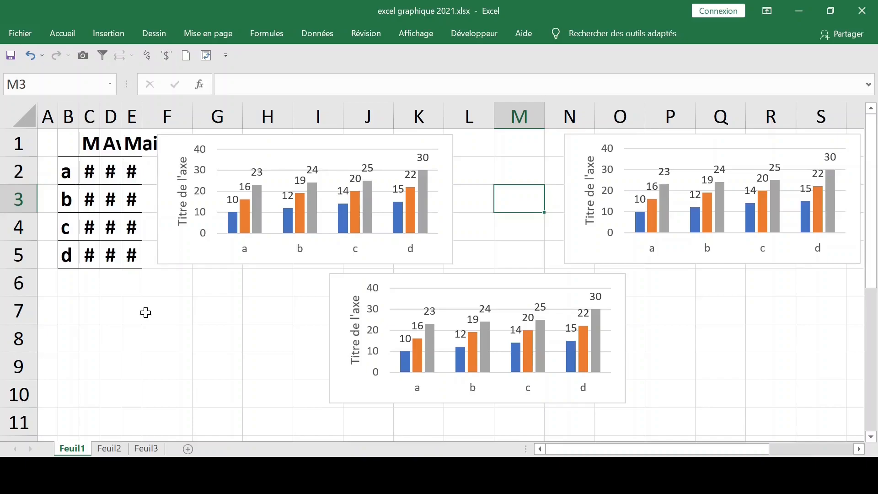
- Reduce the font size of the month headers in cells C1 to E1 to fit the narrow columns
click(145, 311)
drag(92, 137, 140, 142)
click(62, 33)
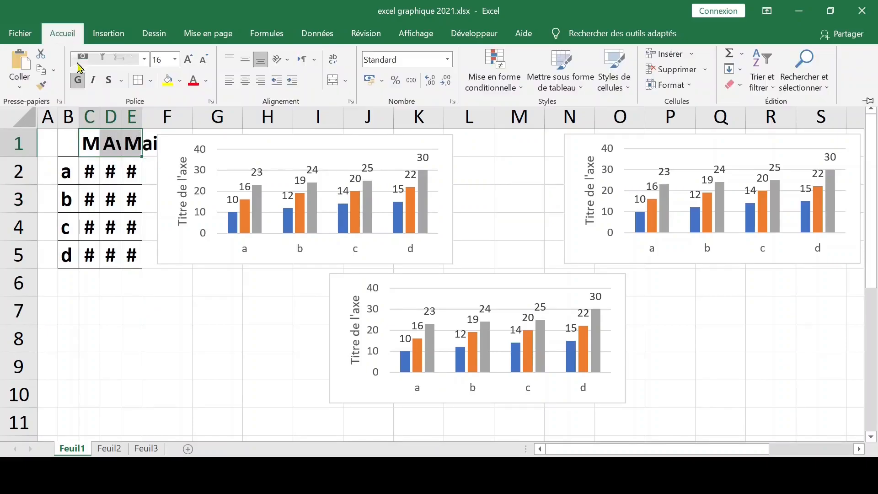
click(206, 61)
click(206, 60)
click(205, 61)
click(206, 61)
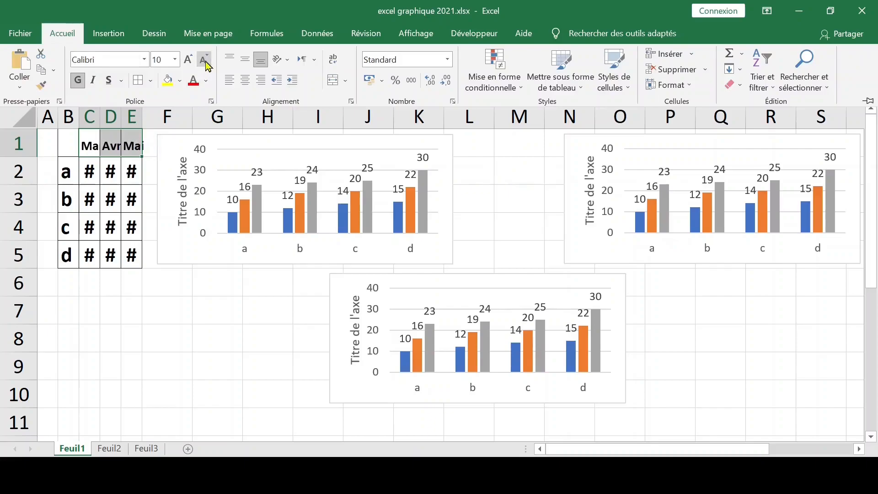
click(89, 144)
click(167, 280)
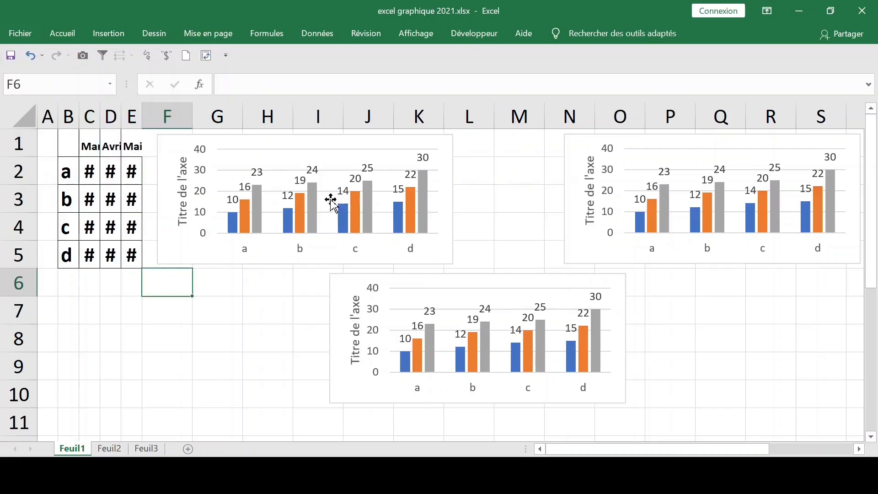
click(338, 188)
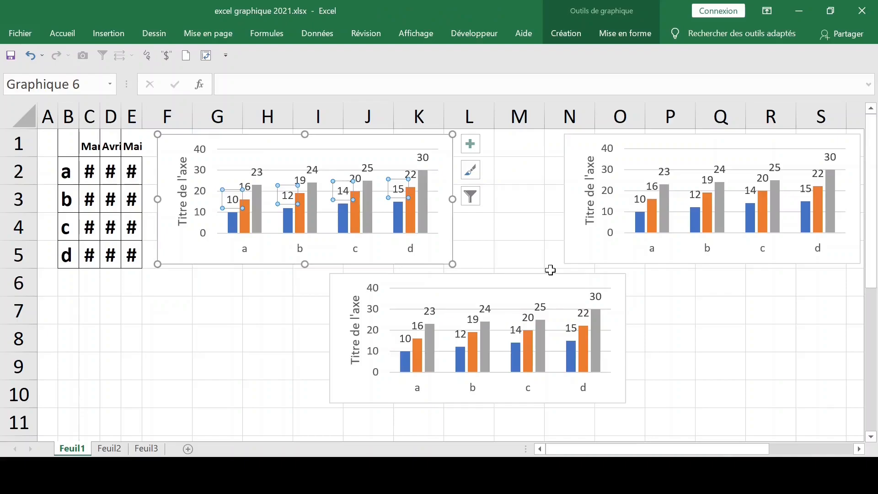
scroll(550, 270, up, 4)
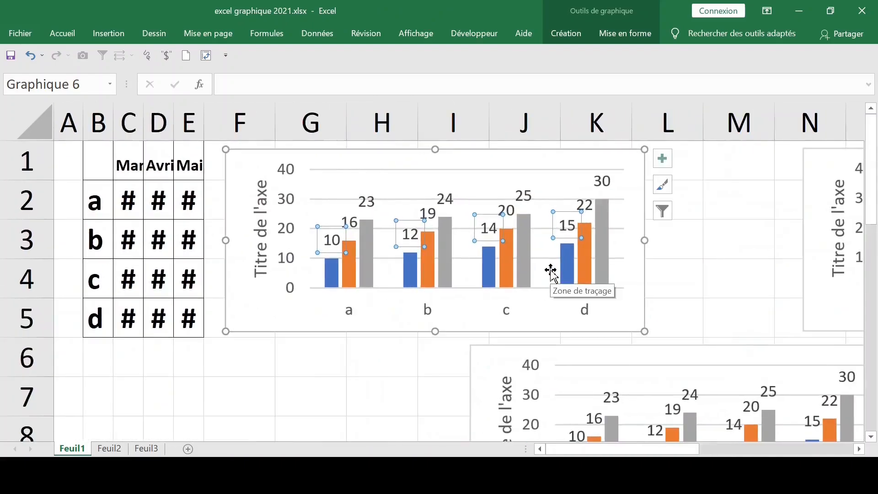
click(301, 386)
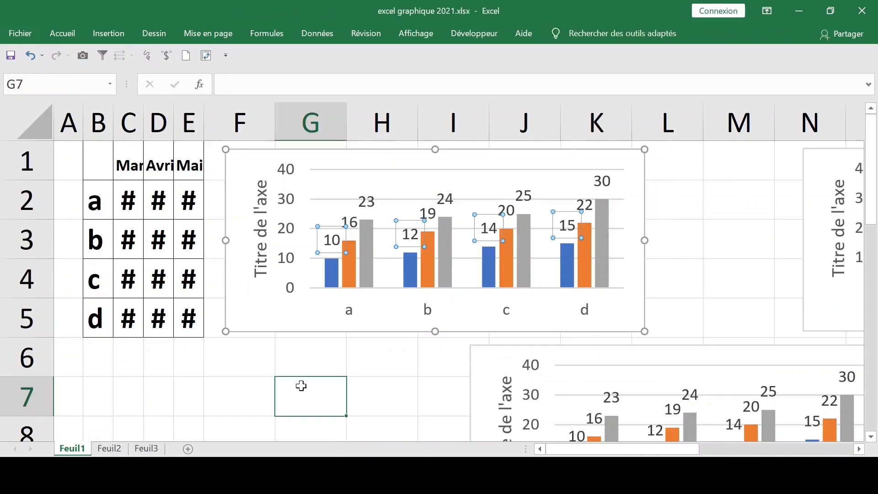
click(333, 279)
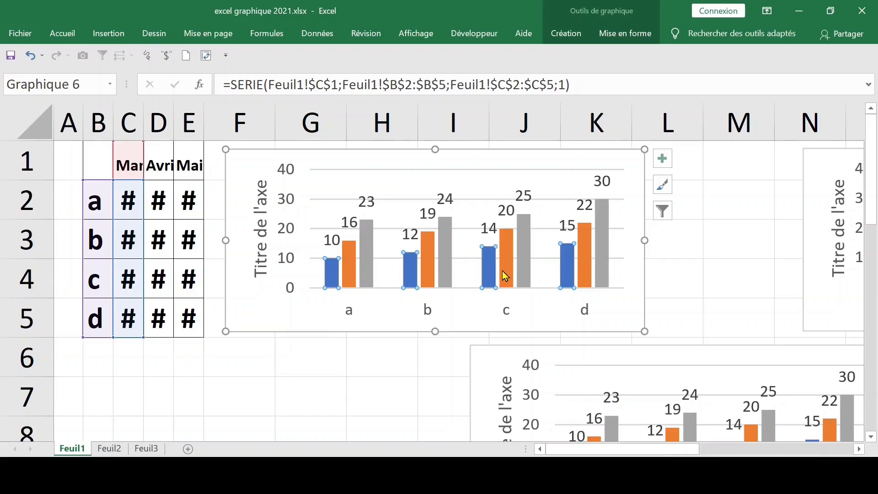
mouse_move(503, 271)
key(Delete)
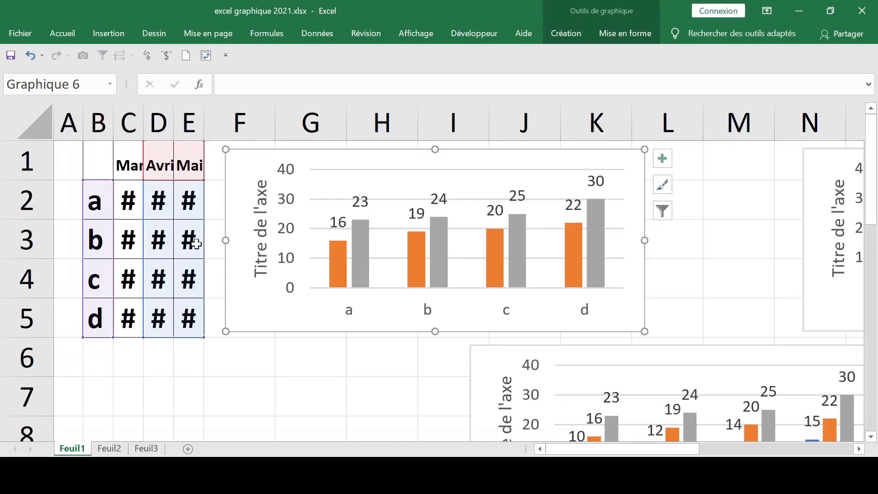
click(29, 57)
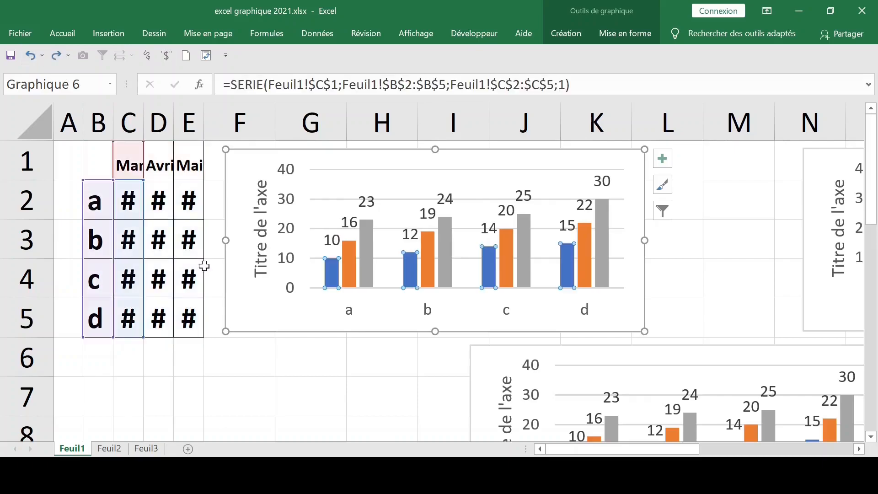
- Delete the Mai and Avril series from the first chart and shrink it to about columns F to J, rows 1 to 4
click(605, 247)
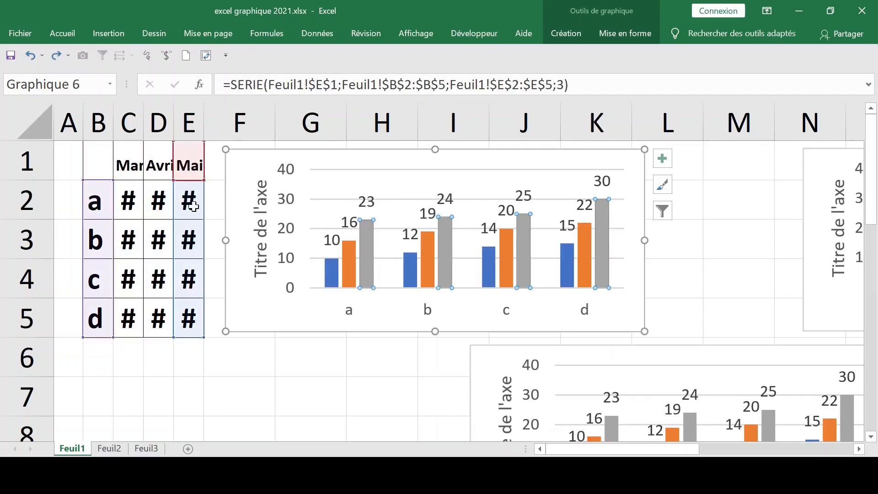
key(Delete)
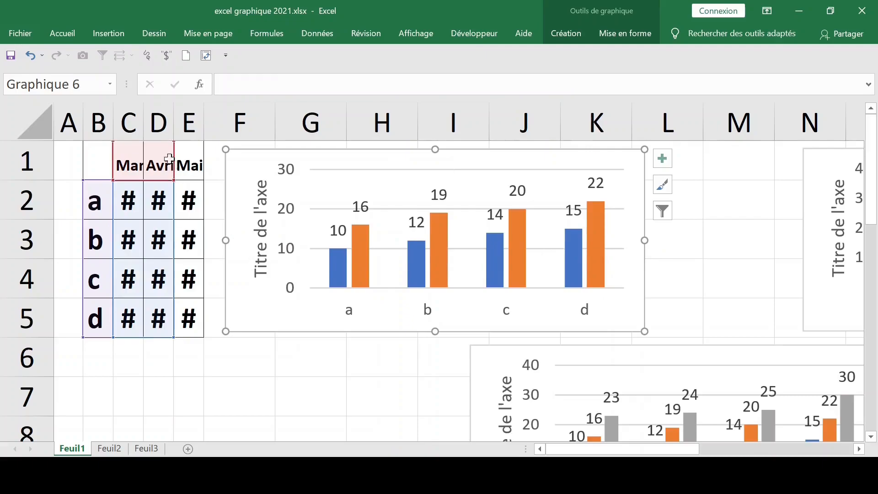
click(594, 229)
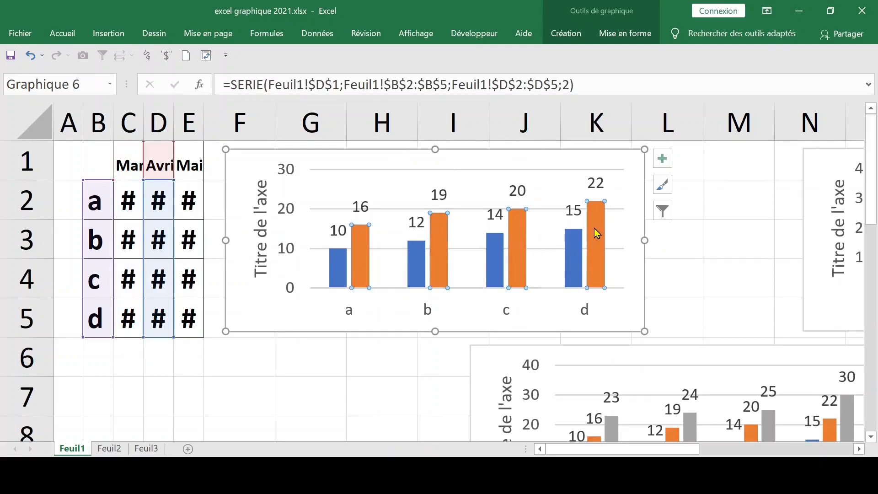
key(Delete)
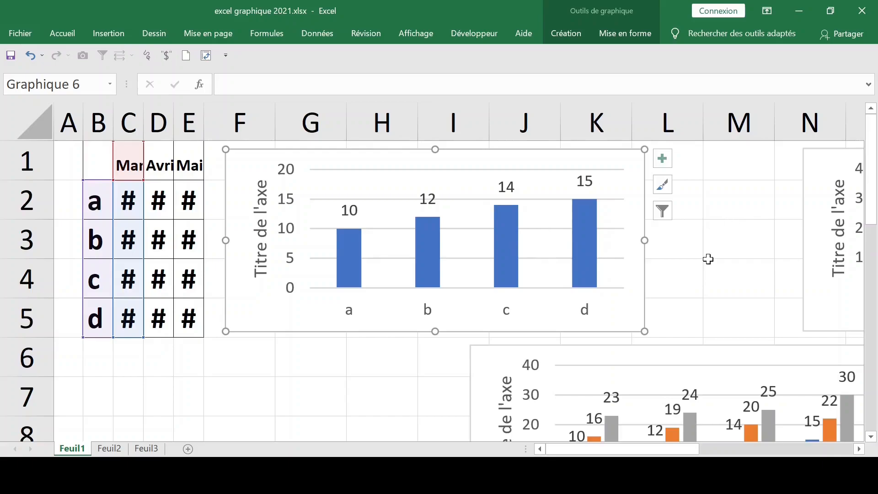
click(604, 270)
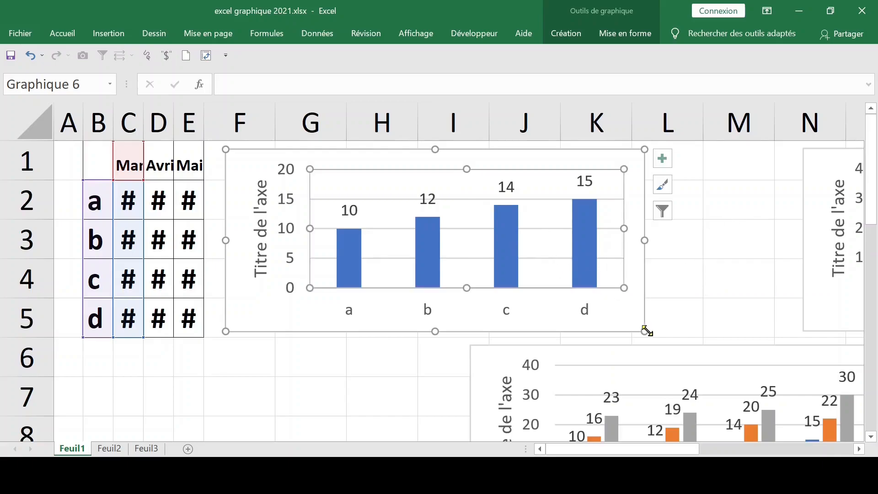
drag(643, 333, 519, 292)
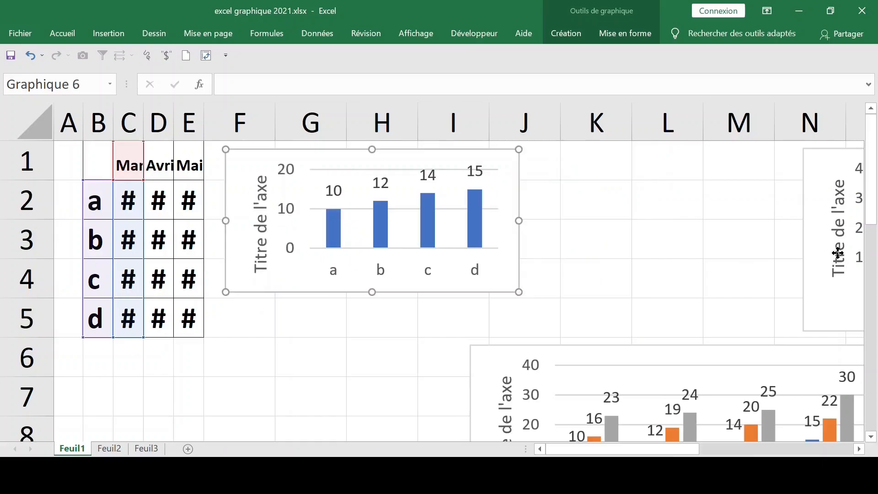
- Move the second chart closer to the first, over about columns K to P and rows 1 to 5
click(838, 251)
click(657, 263)
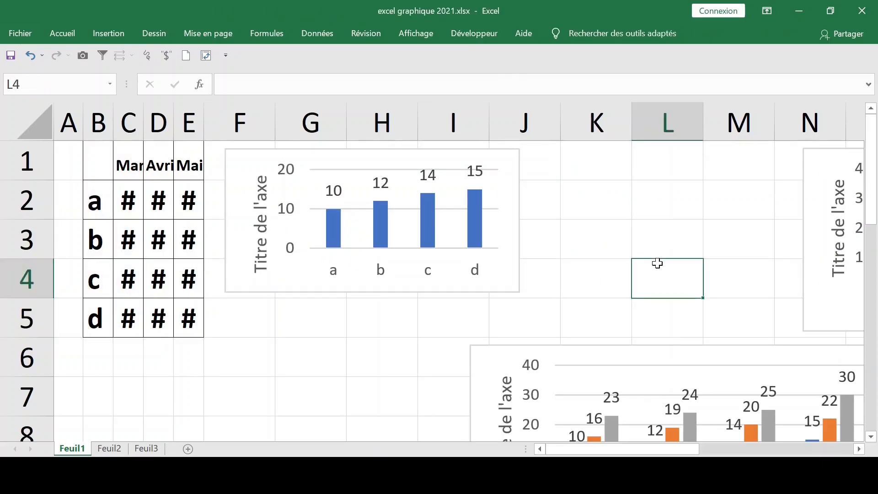
key(Right)
key(Right)
key(Right)
key(Right)
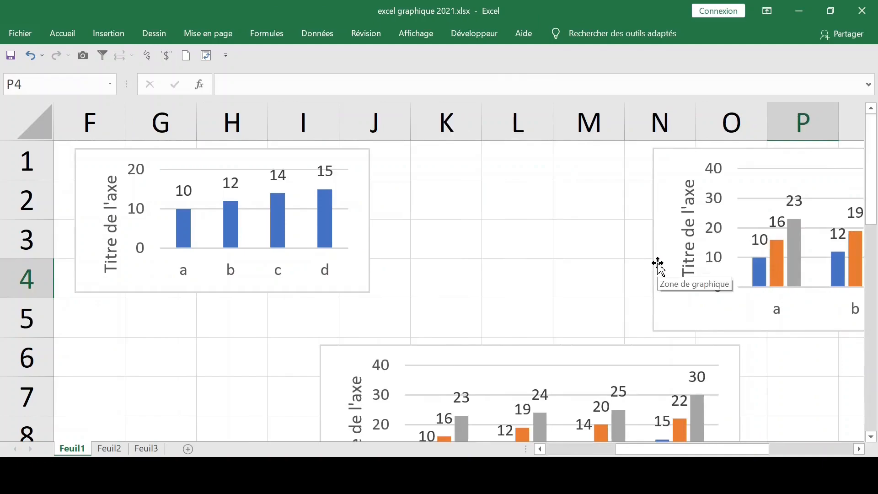
click(696, 201)
drag(653, 171, 416, 160)
click(329, 316)
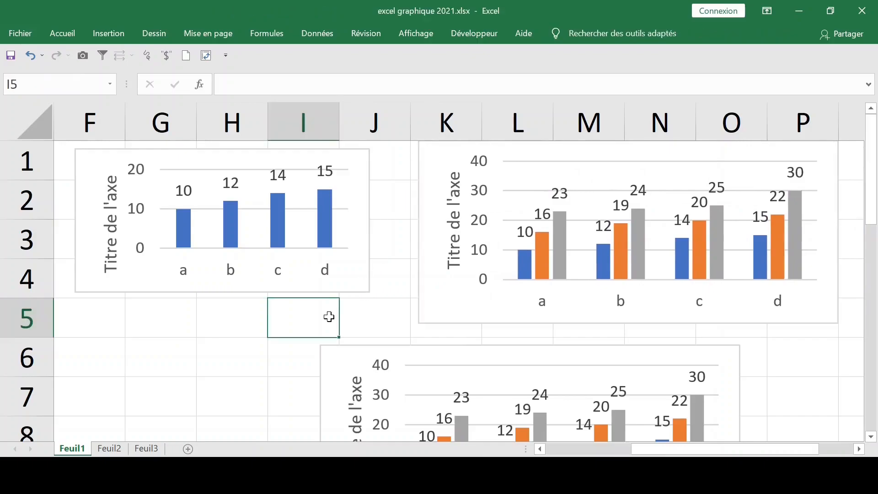
- Delete the Mars and Mai series from the second chart so it plots only Avril
key(Left)
key(Left)
key(Left)
key(Left)
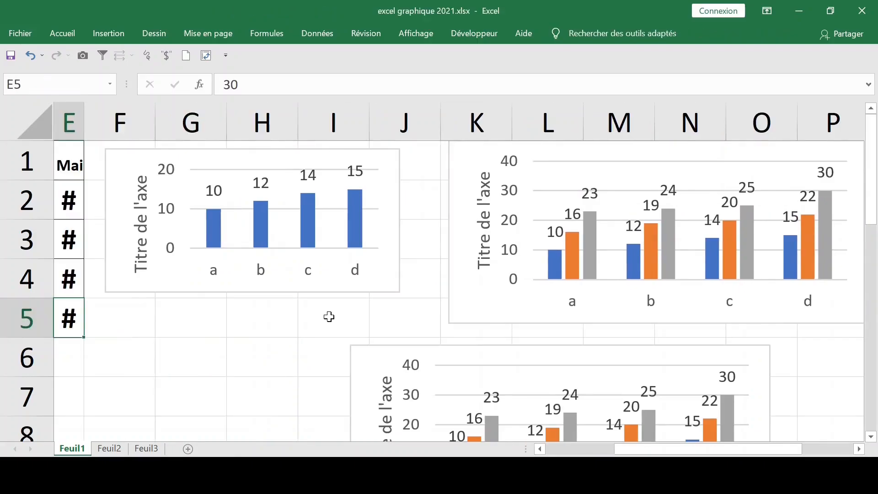
key(Left)
key(Left)
key(Left)
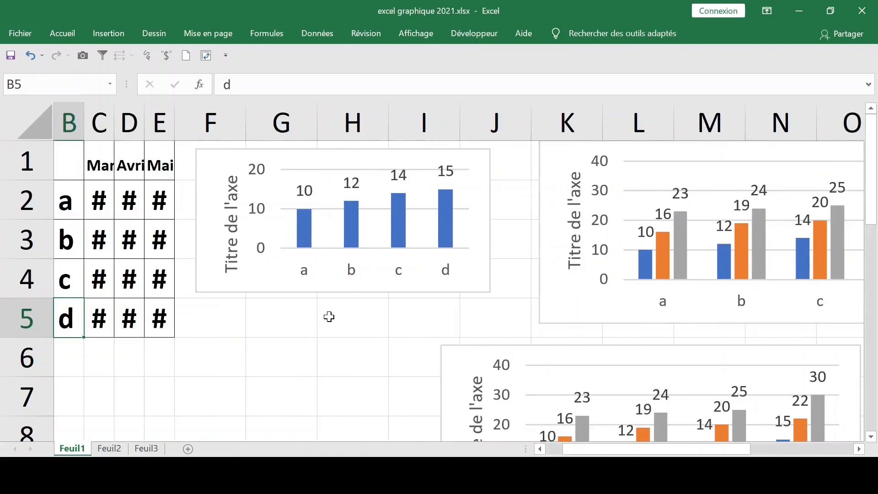
mouse_move(656, 259)
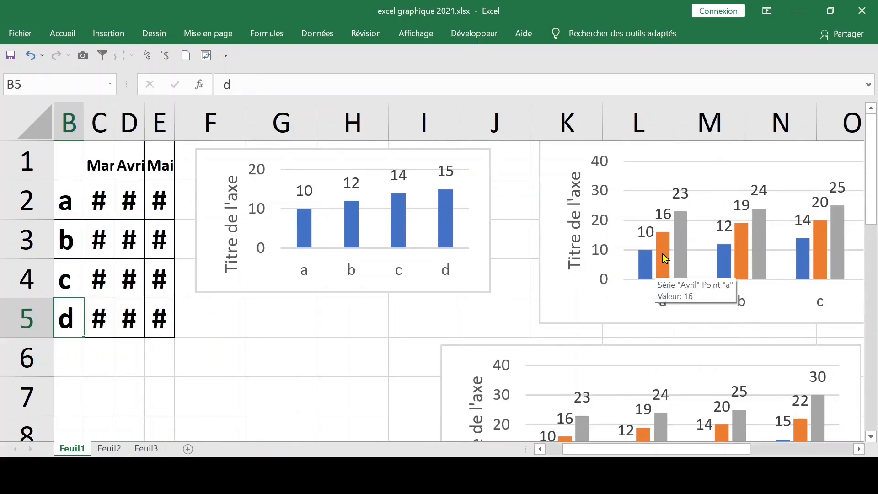
click(646, 268)
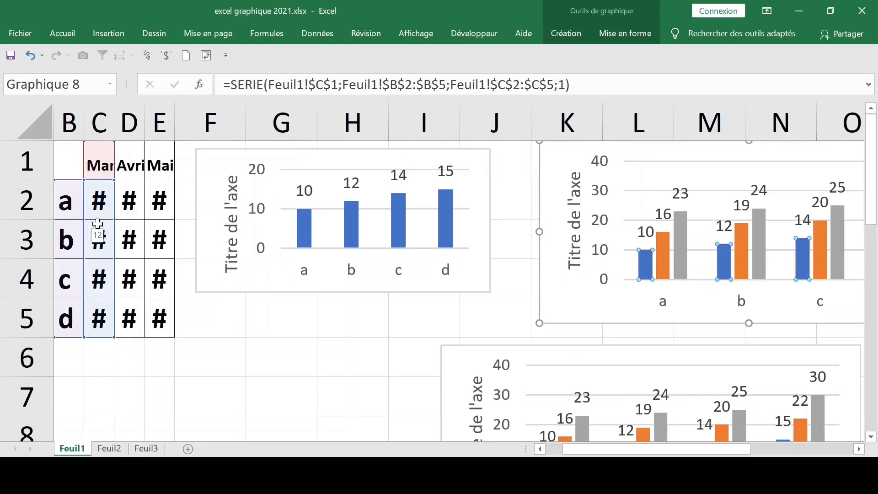
key(Delete)
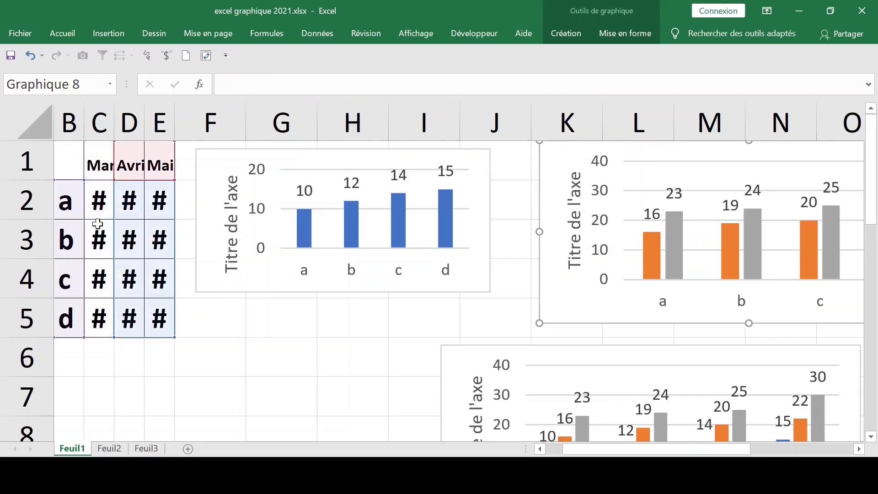
click(682, 248)
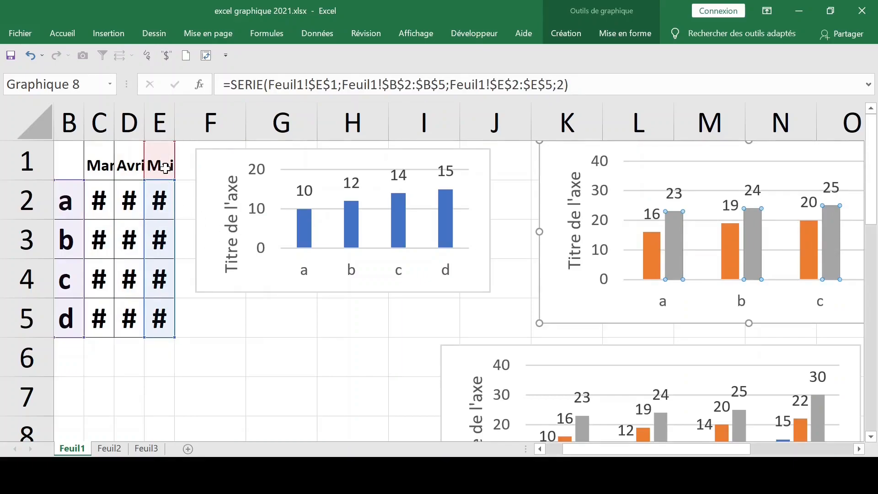
key(Delete)
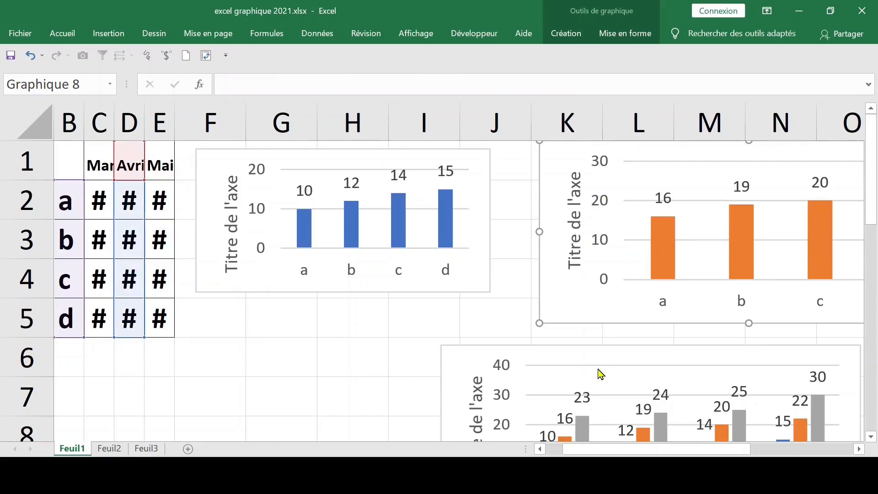
- Delete the Mars and Avril series from the third chart so it plots only Mai
scroll(597, 368, down, 2)
click(609, 173)
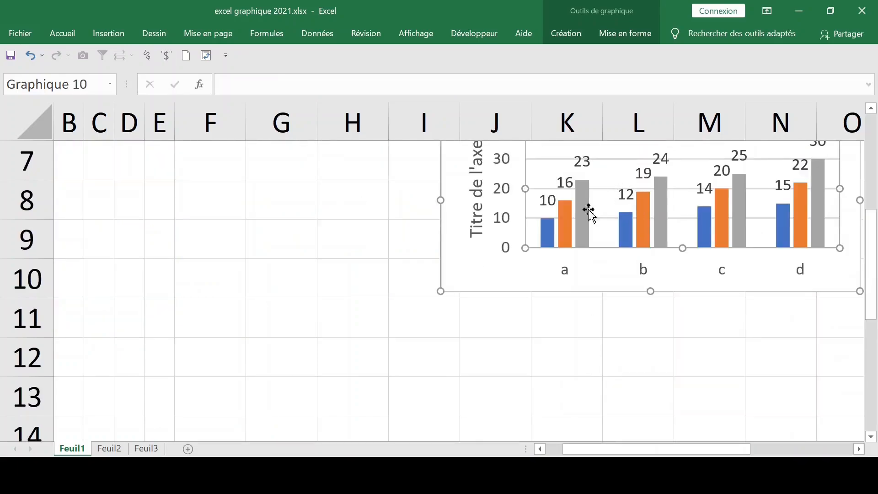
click(550, 237)
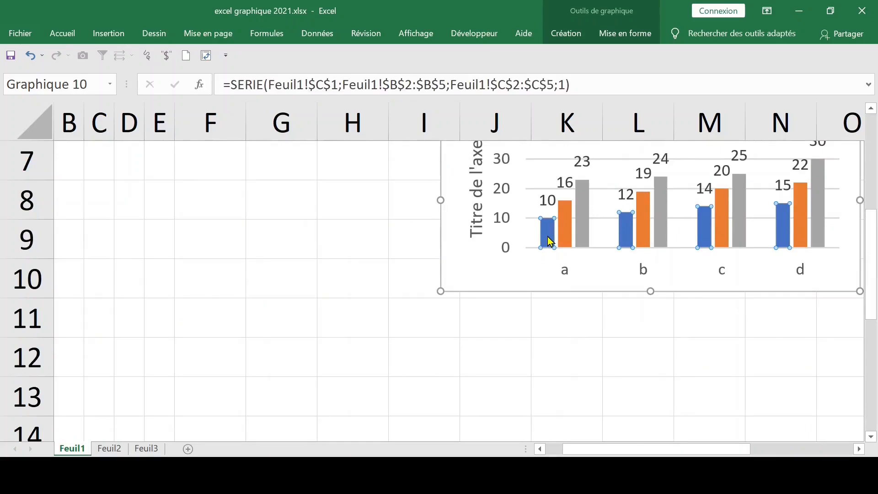
key(Delete)
click(554, 231)
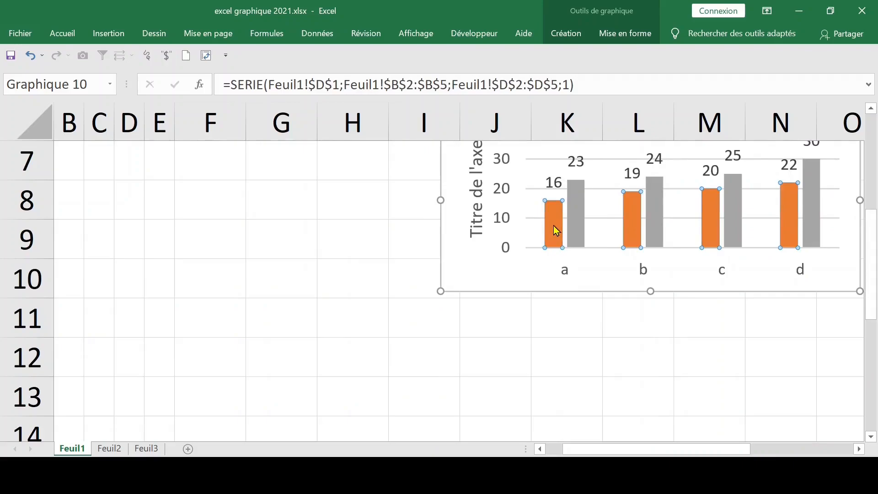
key(Delete)
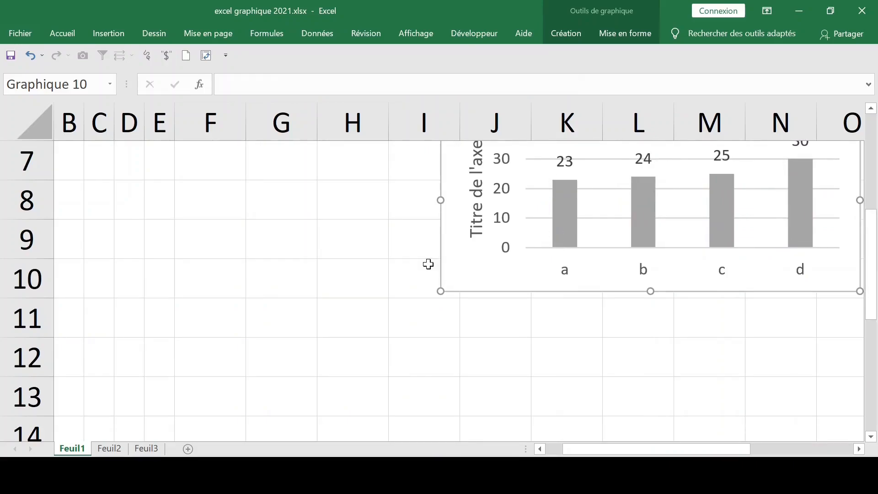
scroll(429, 266, up, 2)
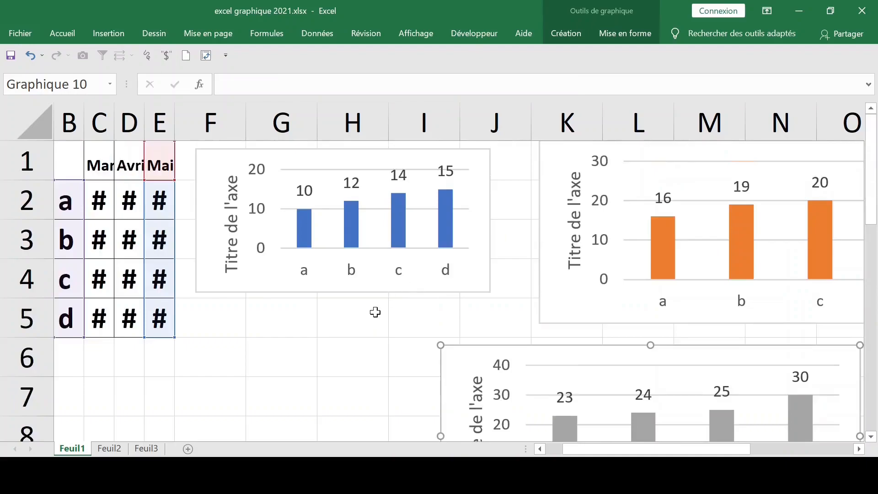
scroll(373, 315, down, 2)
click(774, 286)
click(405, 275)
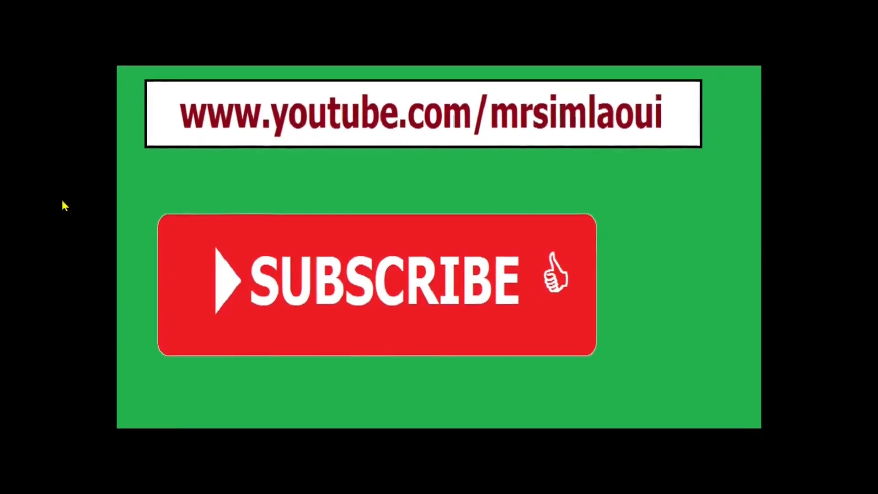